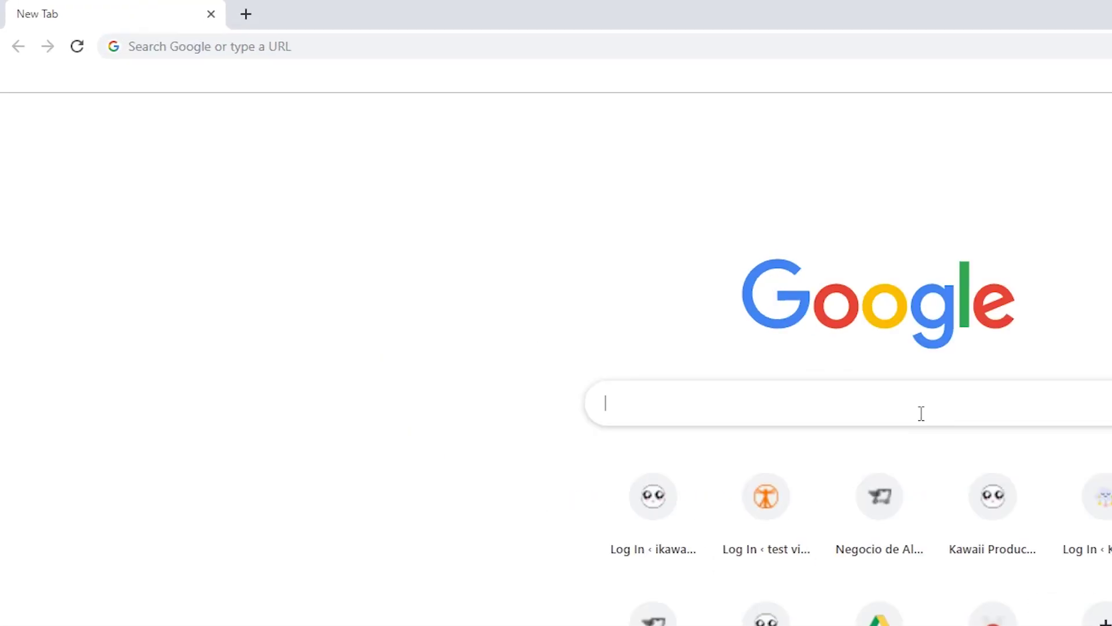
Step: Find the AliDropship extension via a Google search for 'alidropship extension' and add it to Chrome
type("alidropship extension")
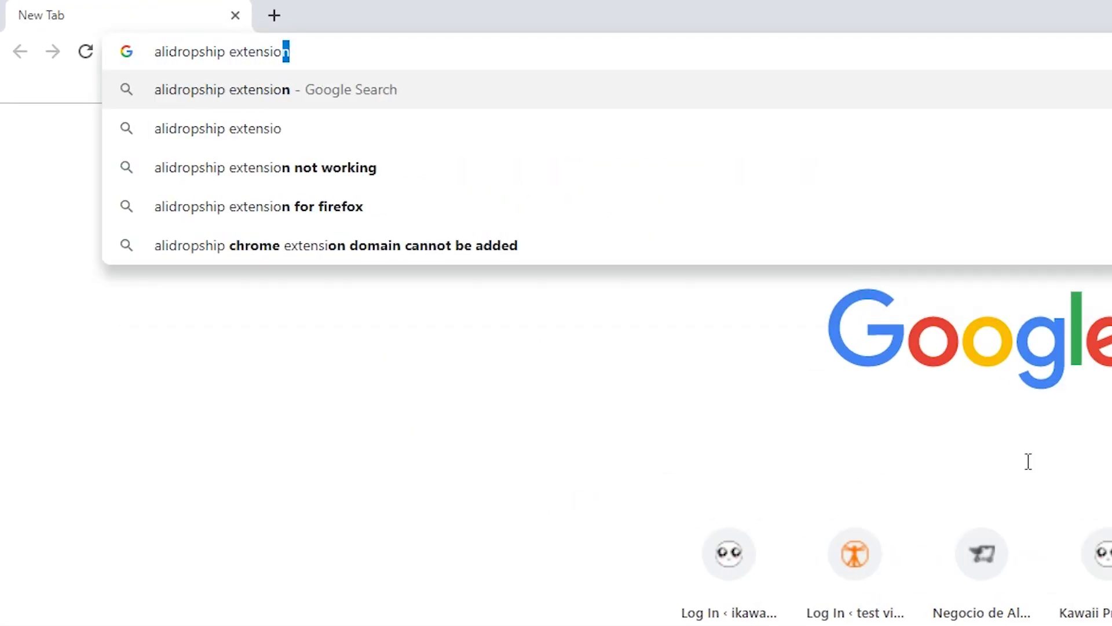
key("Return")
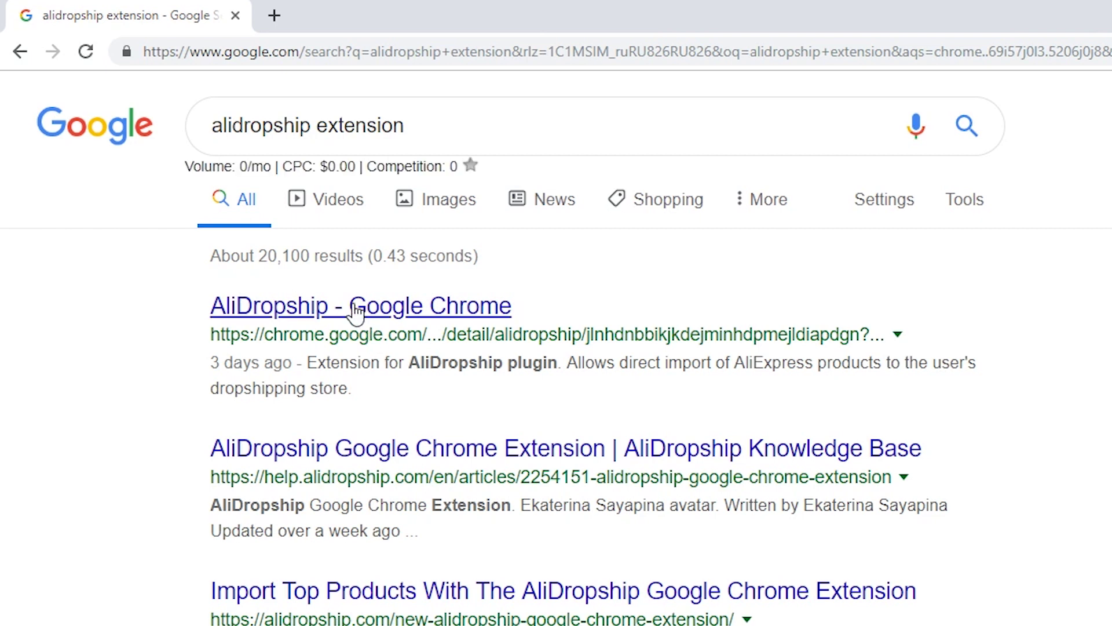
left_click(356, 312)
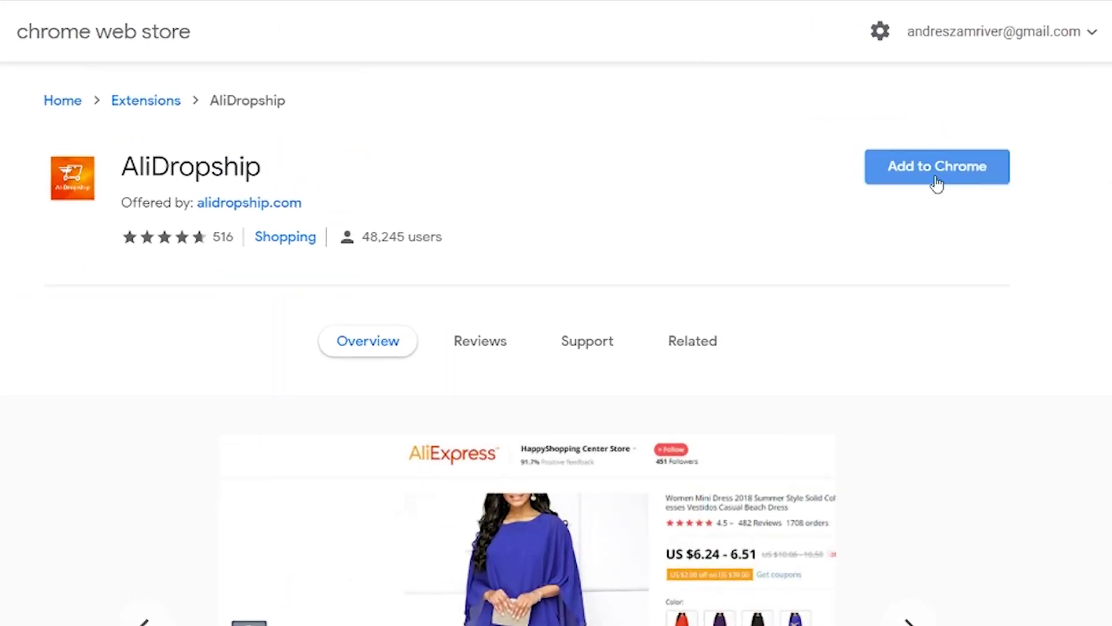
left_click(961, 189)
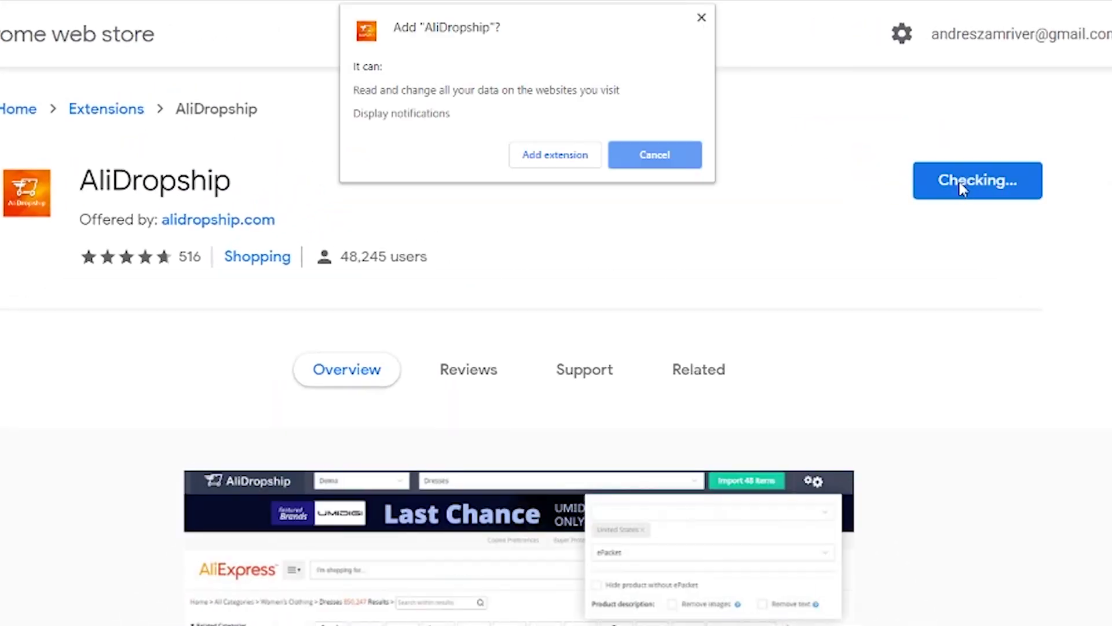
left_click(535, 155)
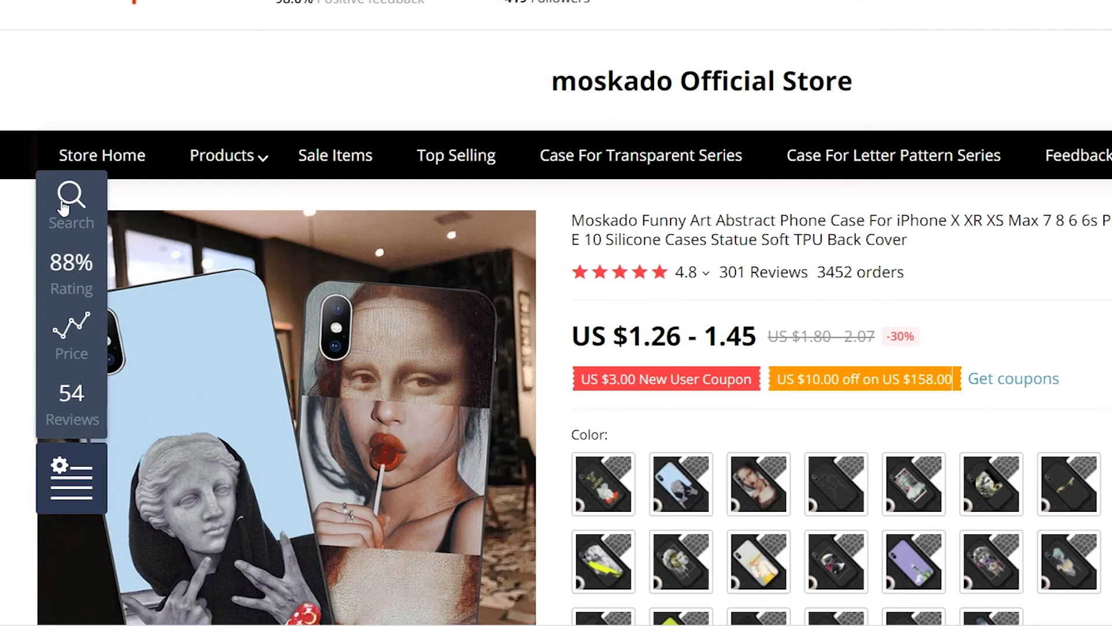
Step: Compare other sellers' cheaper listings for the phone case and the earrings
left_click(69, 197)
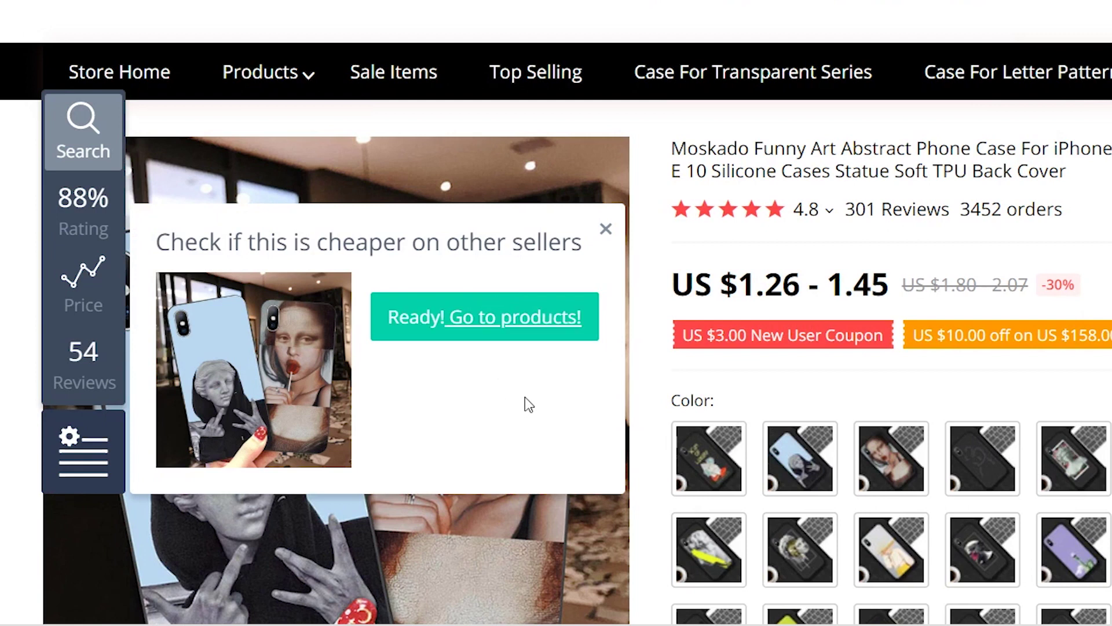
left_click(513, 337)
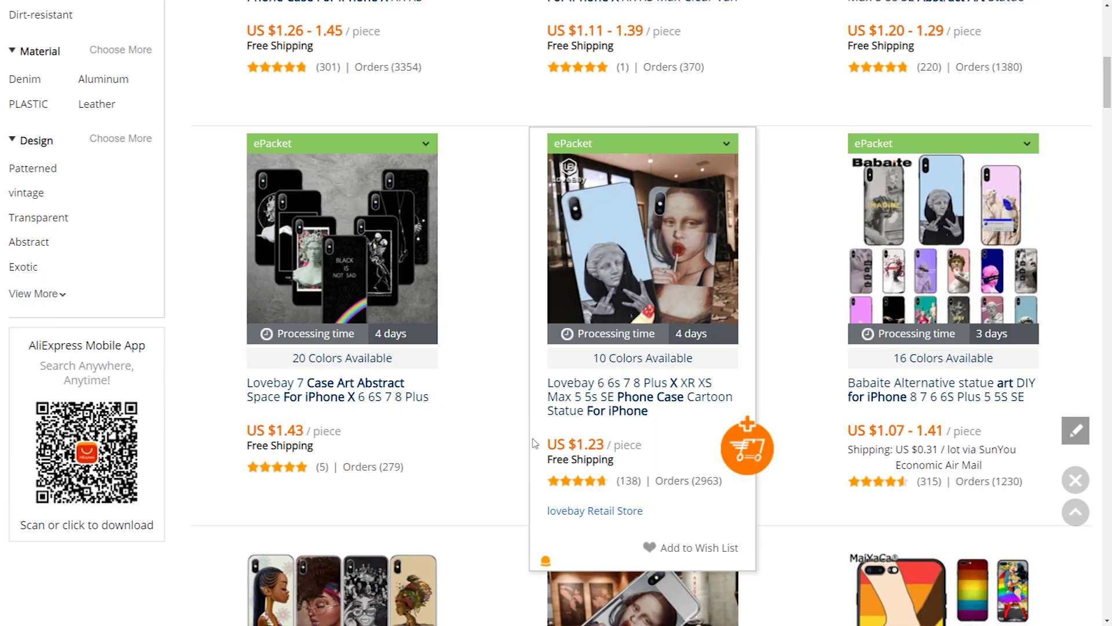
scroll(535, 443, "down", 5)
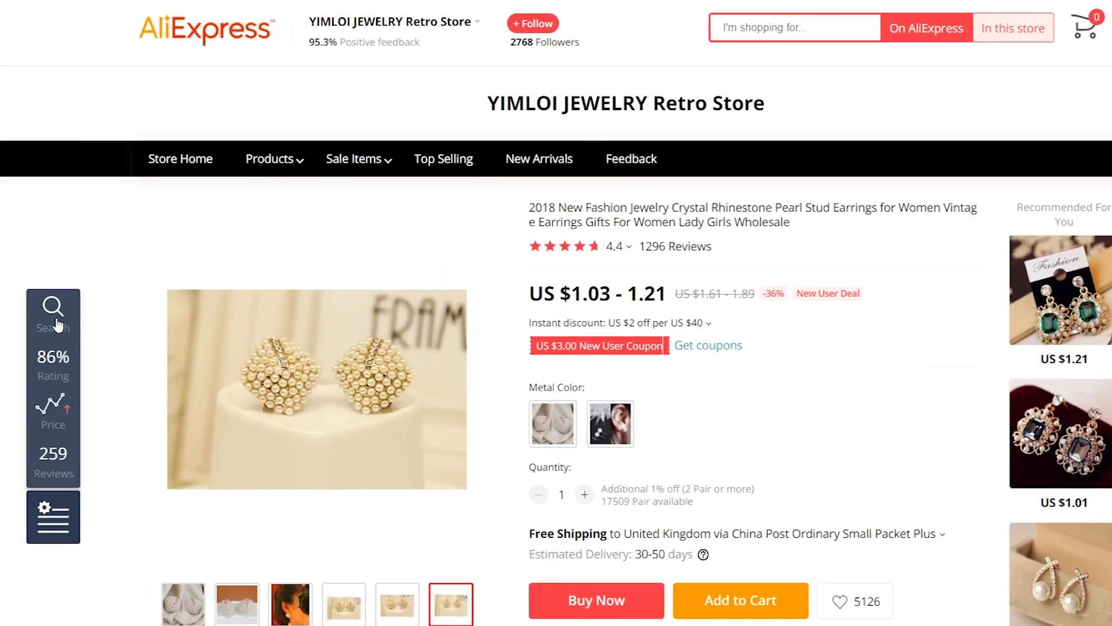
left_click(57, 324)
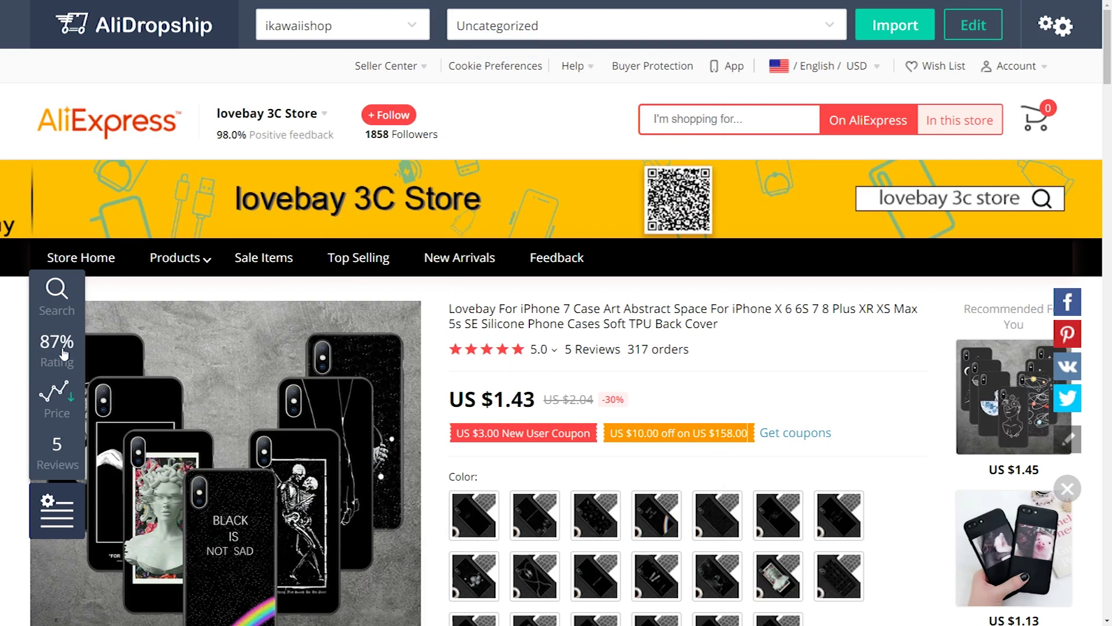
Step: Check the lovebay 3C Store's seller score of 87% Good choice
left_click(64, 354)
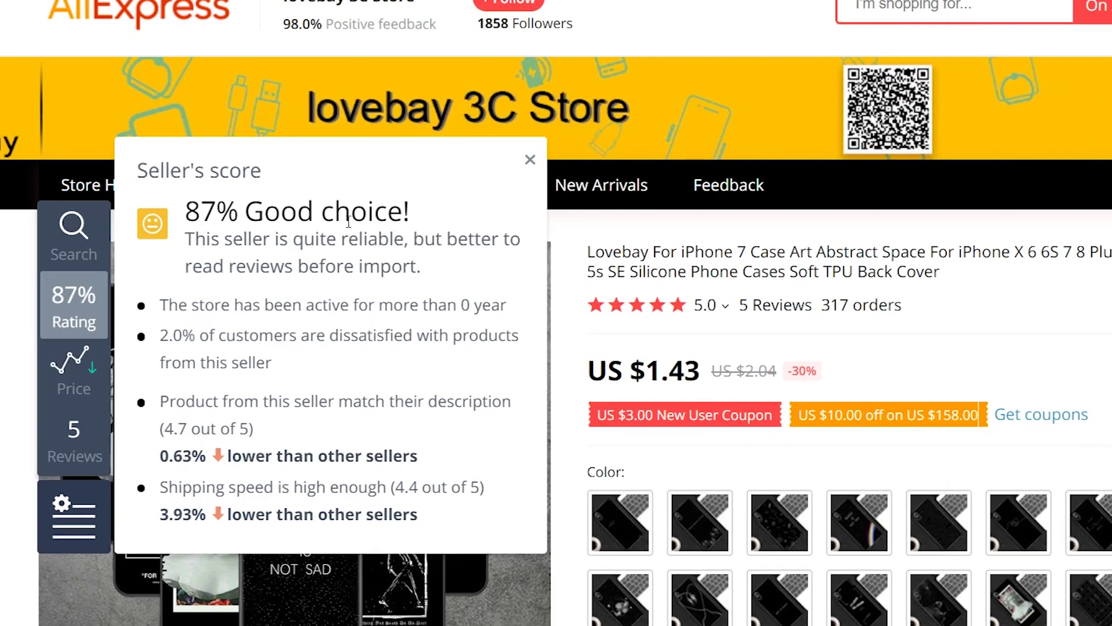
left_click_drag(414, 238, 439, 264)
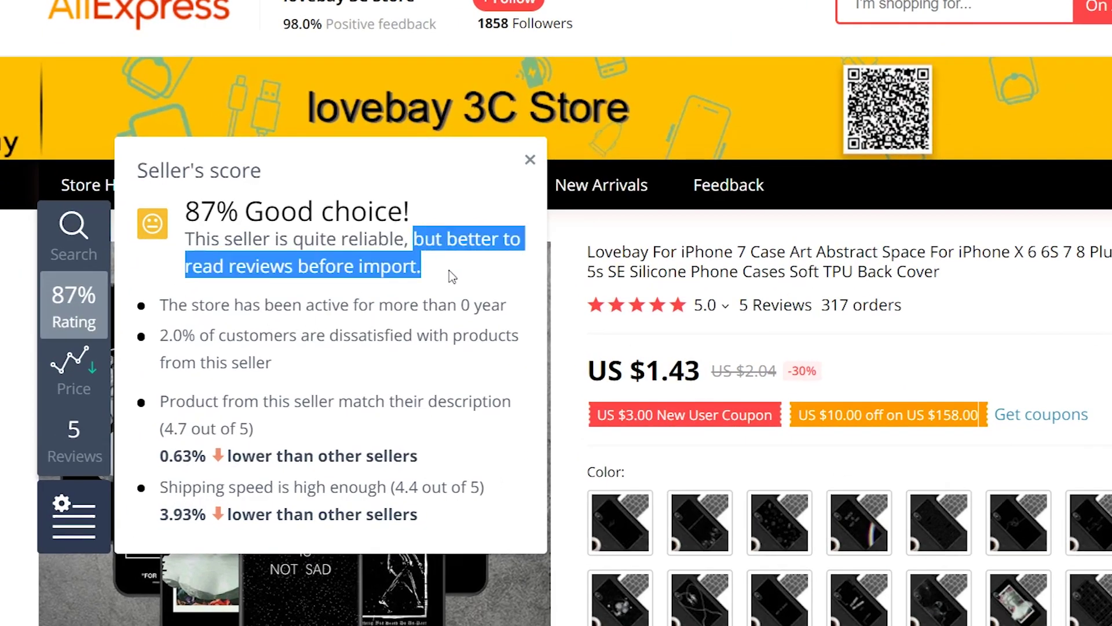
left_click(473, 271)
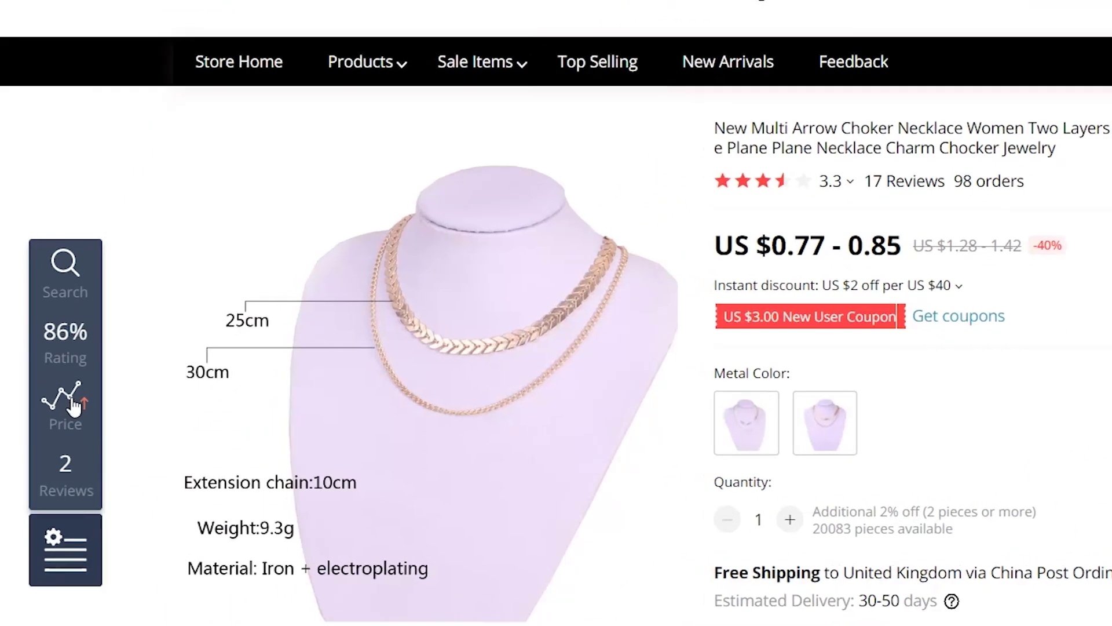
Step: Show the necklace's price history chart, rising from $0.49 to $0.77
left_click(49, 399)
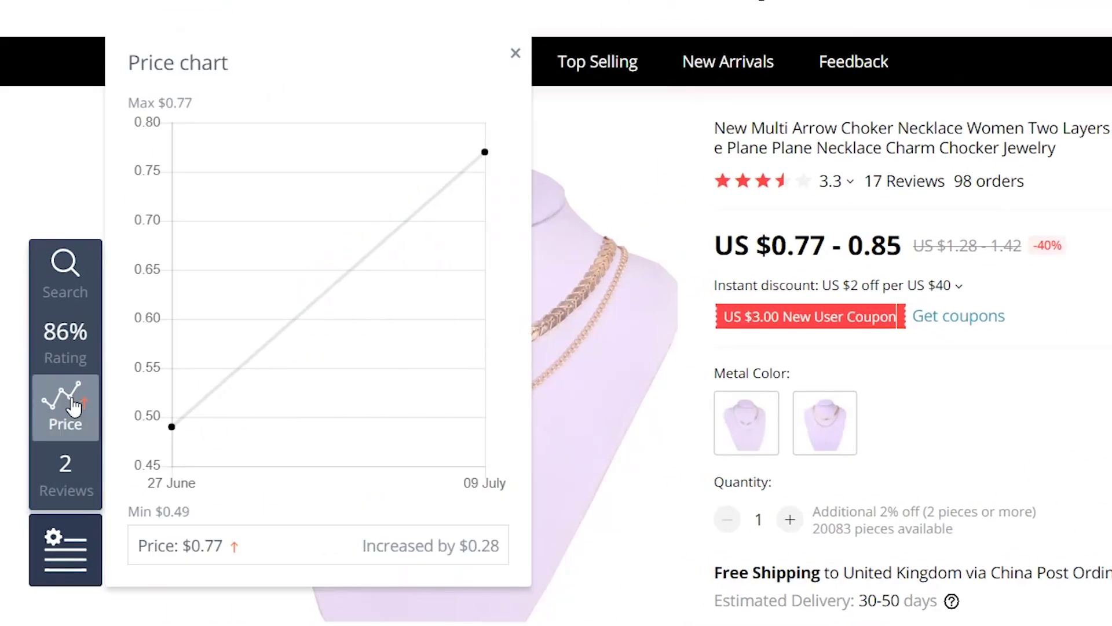
mouse_move(173, 433)
mouse_move(486, 154)
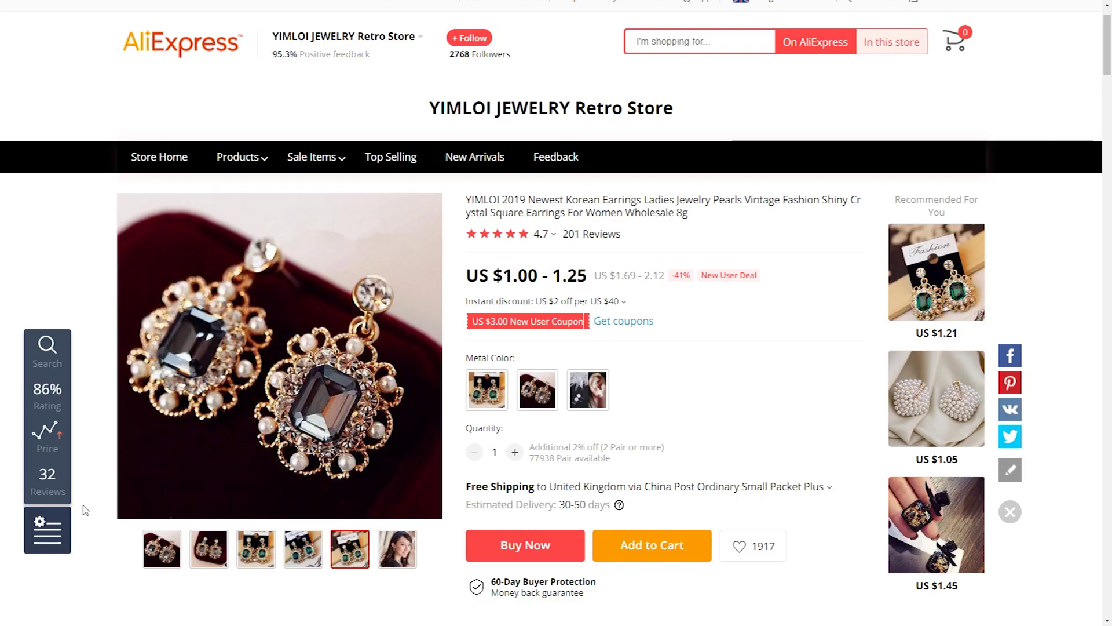
Step: Browse the earrings' 32 customer review photos at full size
left_click(48, 485)
scroll(184, 371, "down", 3)
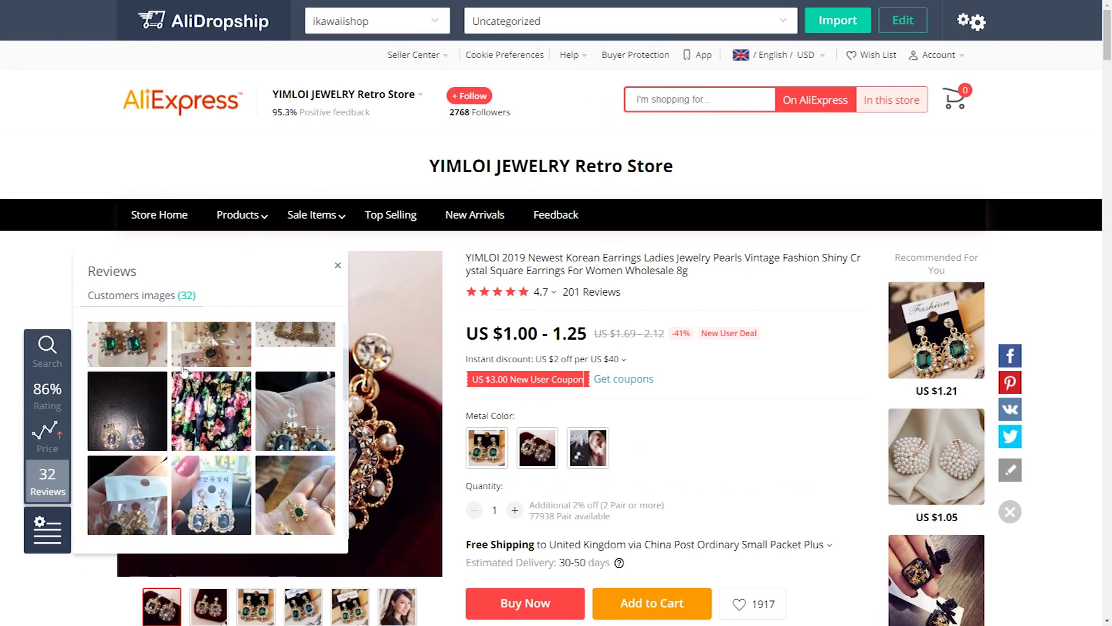
scroll(183, 371, "down", 8)
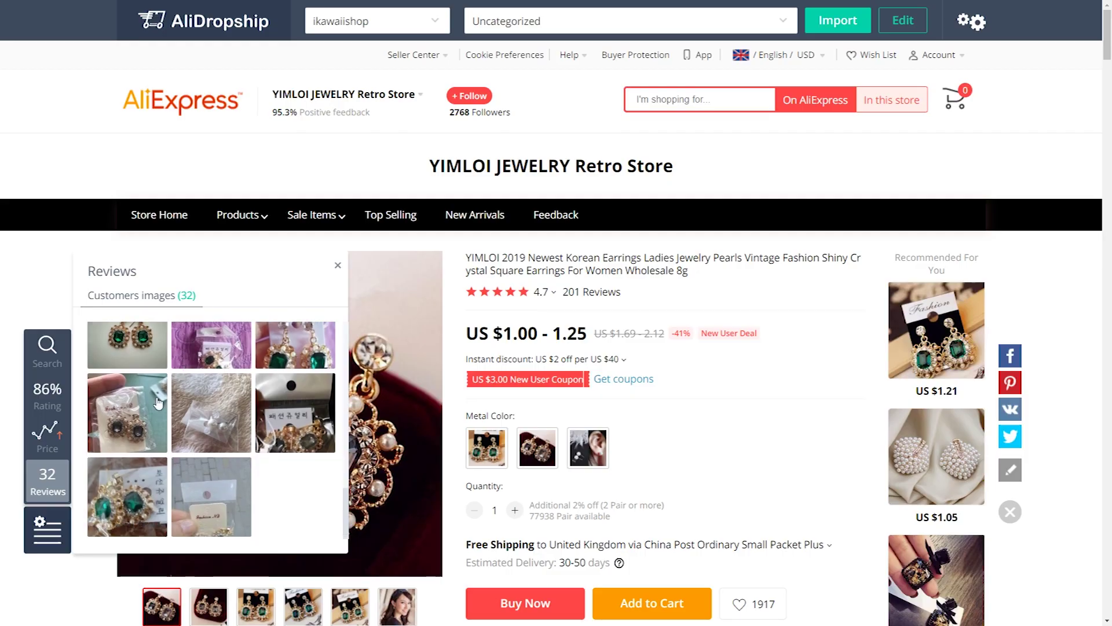
left_click(157, 404)
left_click(47, 207)
left_click(46, 207)
left_click(46, 207)
left_click(47, 207)
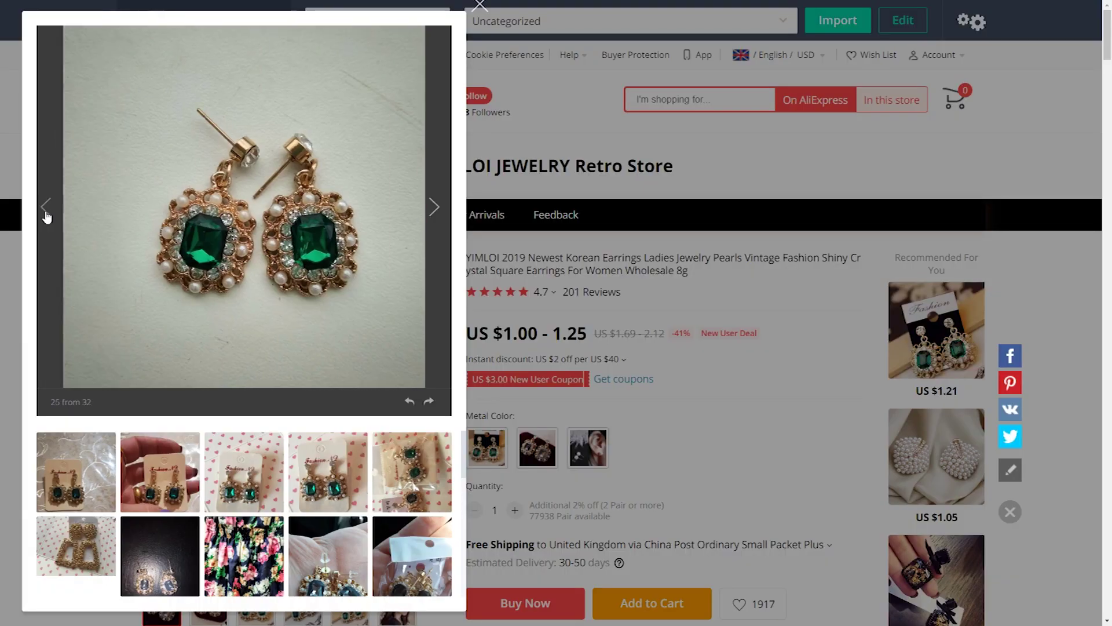
left_click(46, 207)
left_click(46, 213)
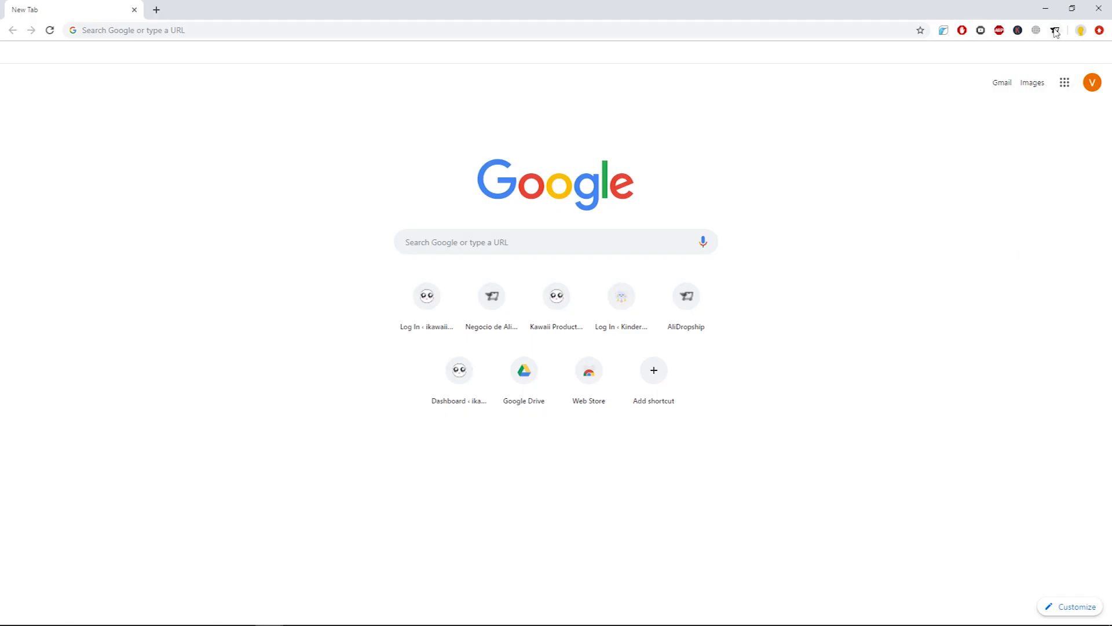
Step: Log in to ikawaiishop.com and authorize the AliDropship extension to connect to the store
left_click(1054, 30)
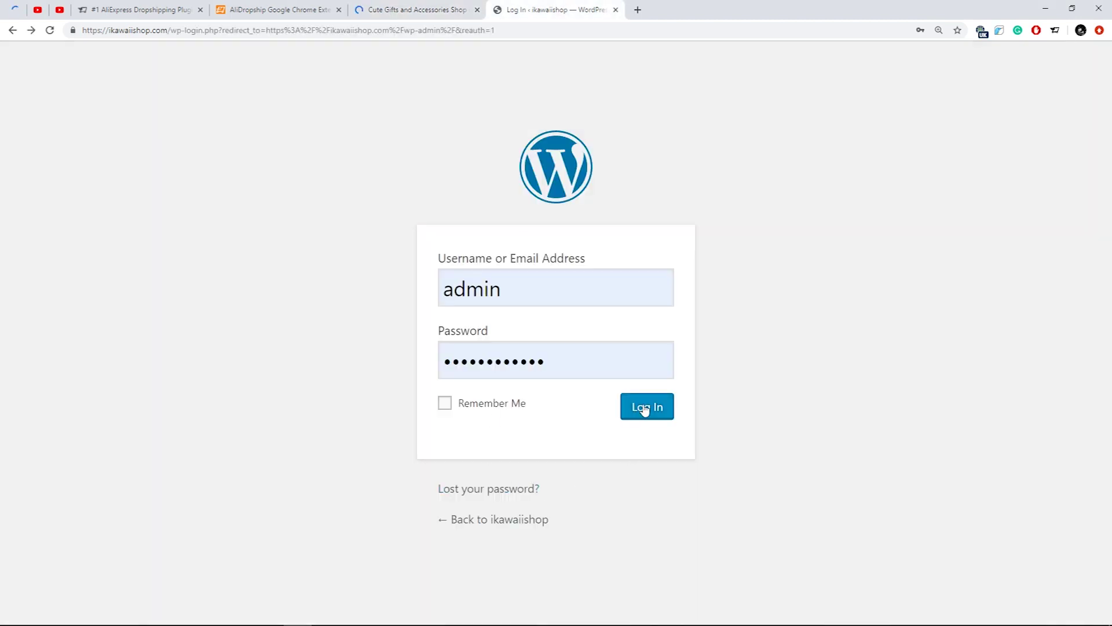
left_click(644, 408)
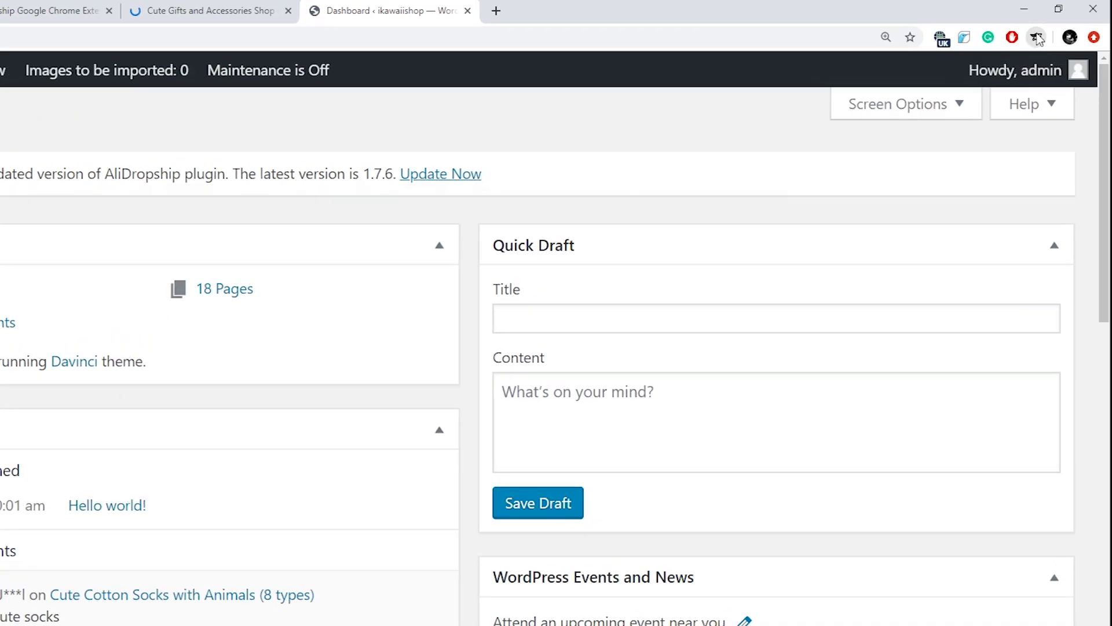
left_click(1037, 38)
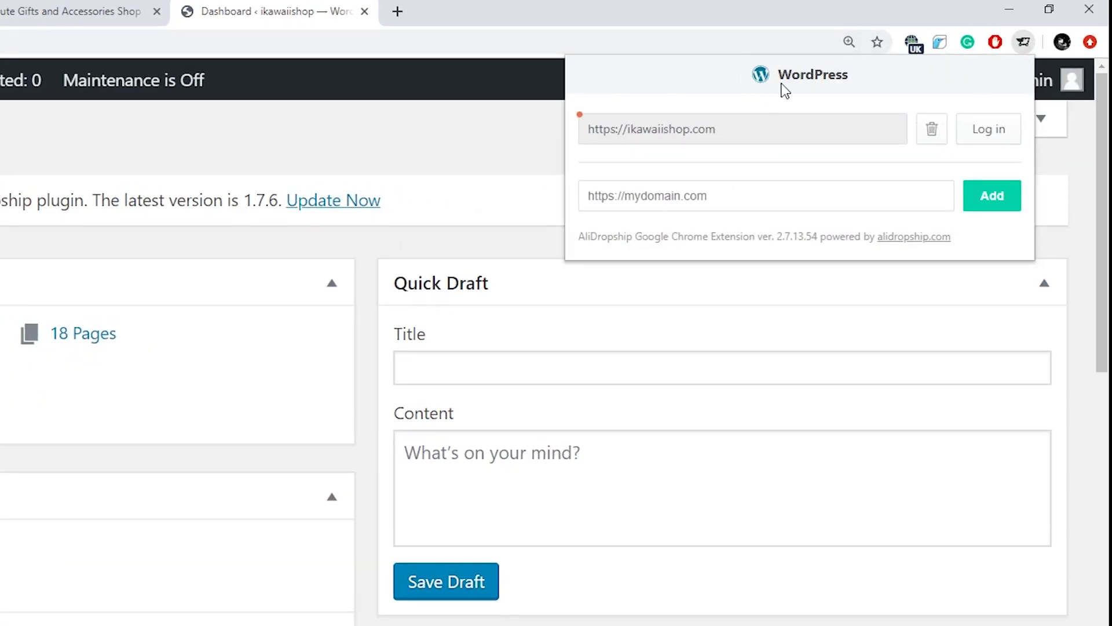
left_click(987, 131)
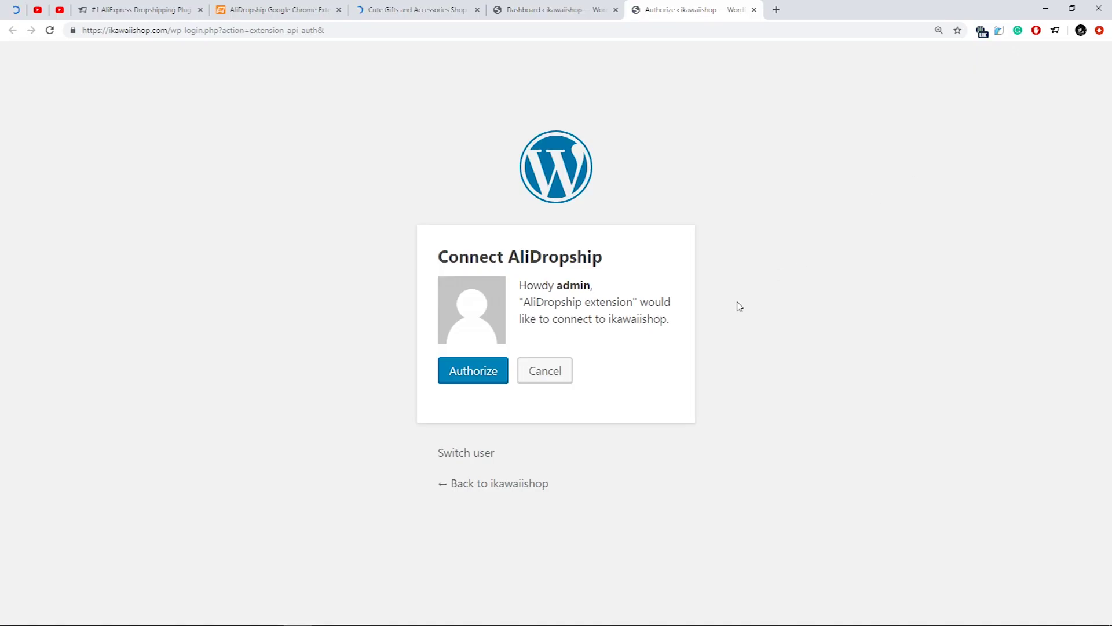
left_click(476, 373)
left_click(1054, 32)
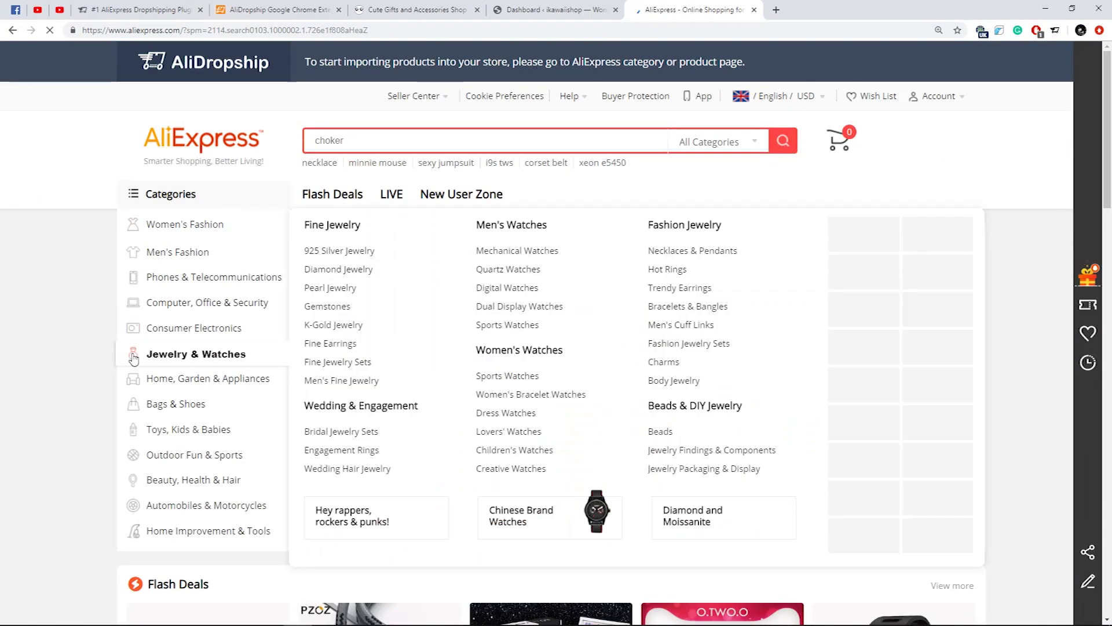
Step: In import shipping settings add Brazil and Israel, choose Free shipping, and keep description images and text
left_click(170, 358)
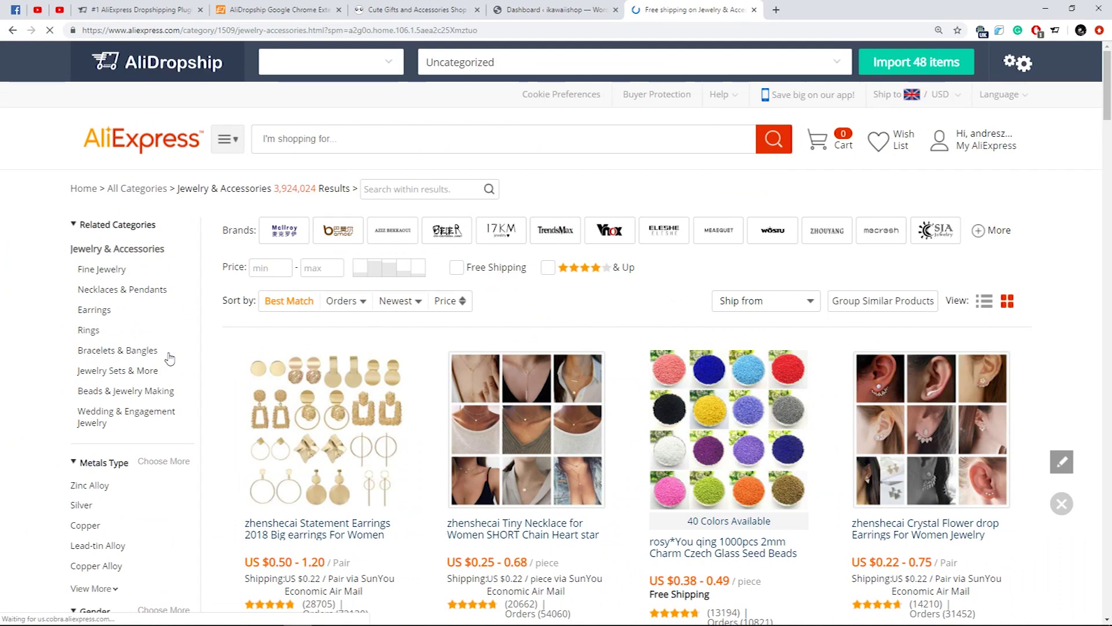
left_click(1021, 62)
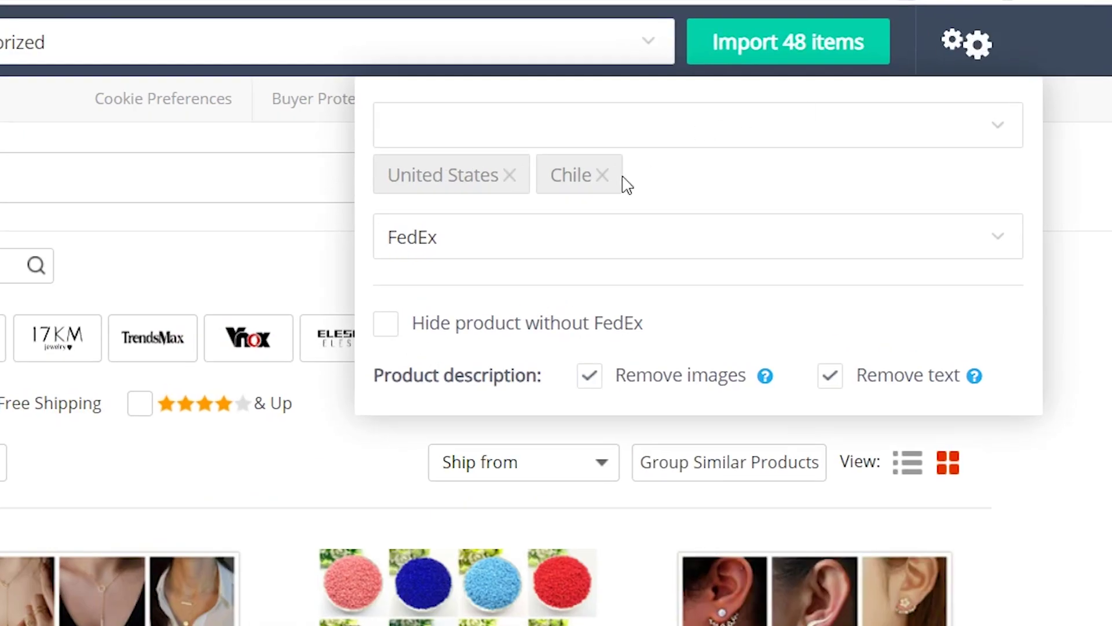
left_click(735, 118)
left_click(633, 259)
left_click(693, 120)
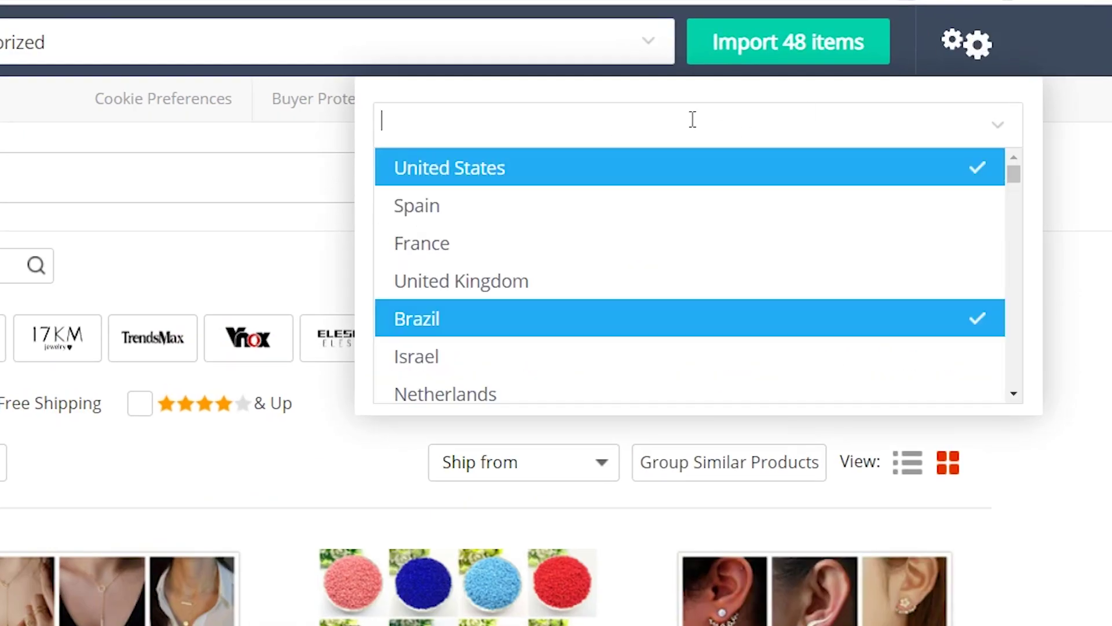
left_click(471, 364)
left_click(574, 238)
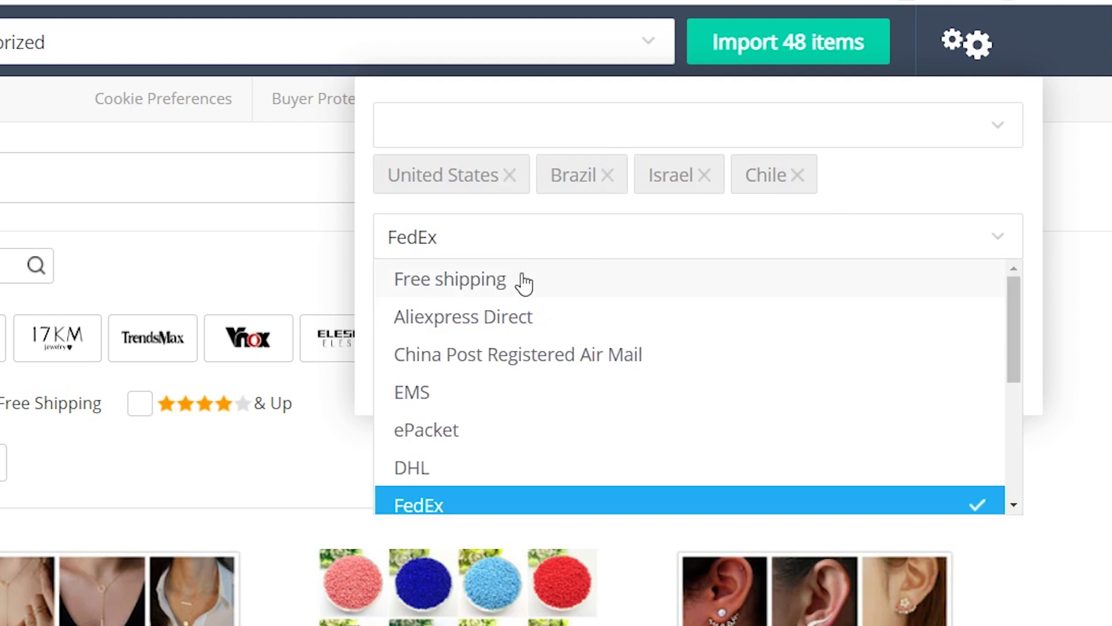
left_click(524, 281)
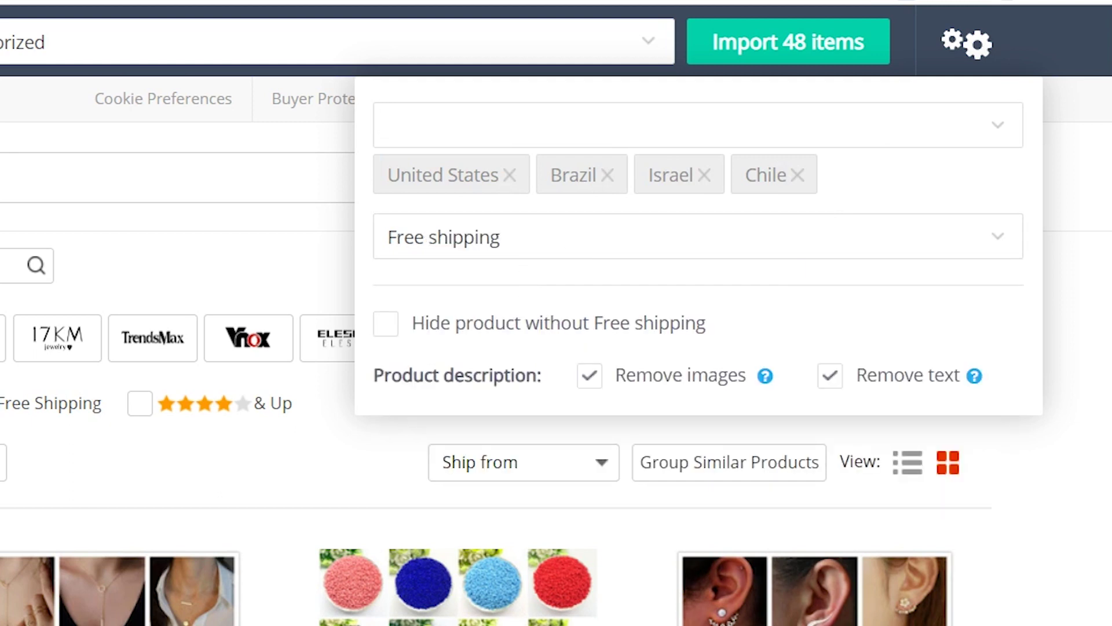
left_click(653, 373)
left_click(830, 377)
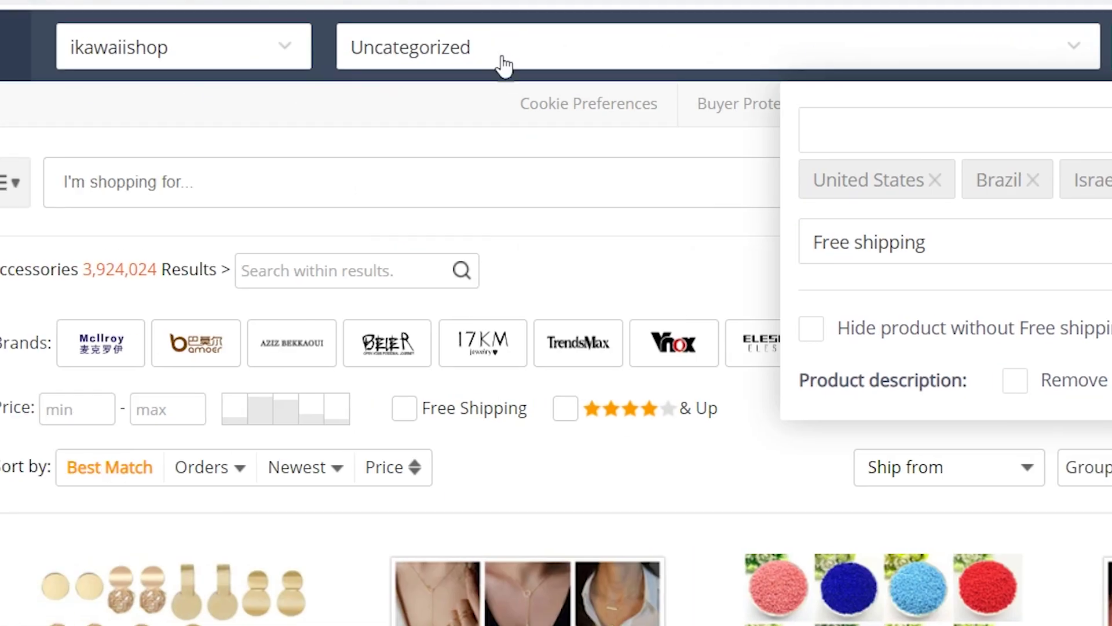
Step: Set the import category to Unicorns and the shipping method to ePacket
left_click(504, 65)
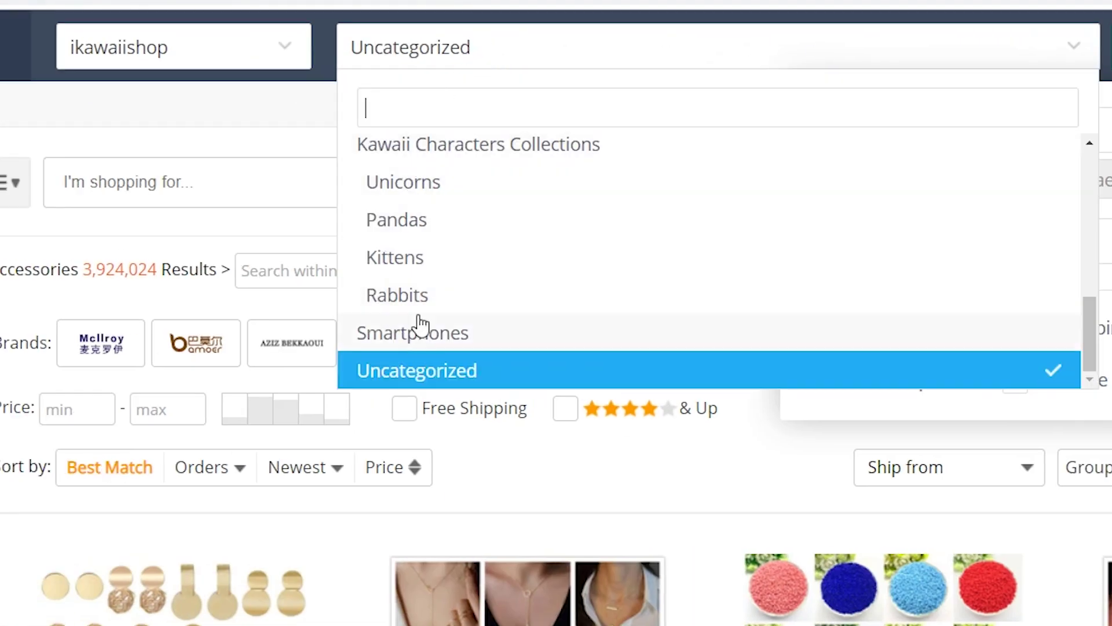
left_click(439, 189)
left_click(965, 251)
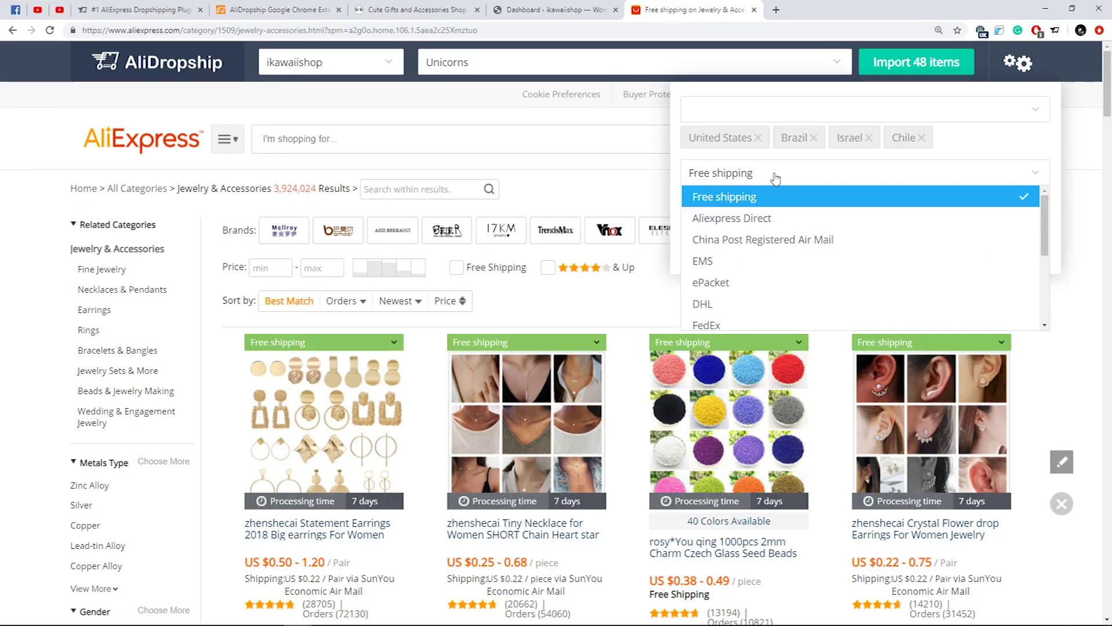
scroll(748, 242, "down", 1)
left_click(712, 225)
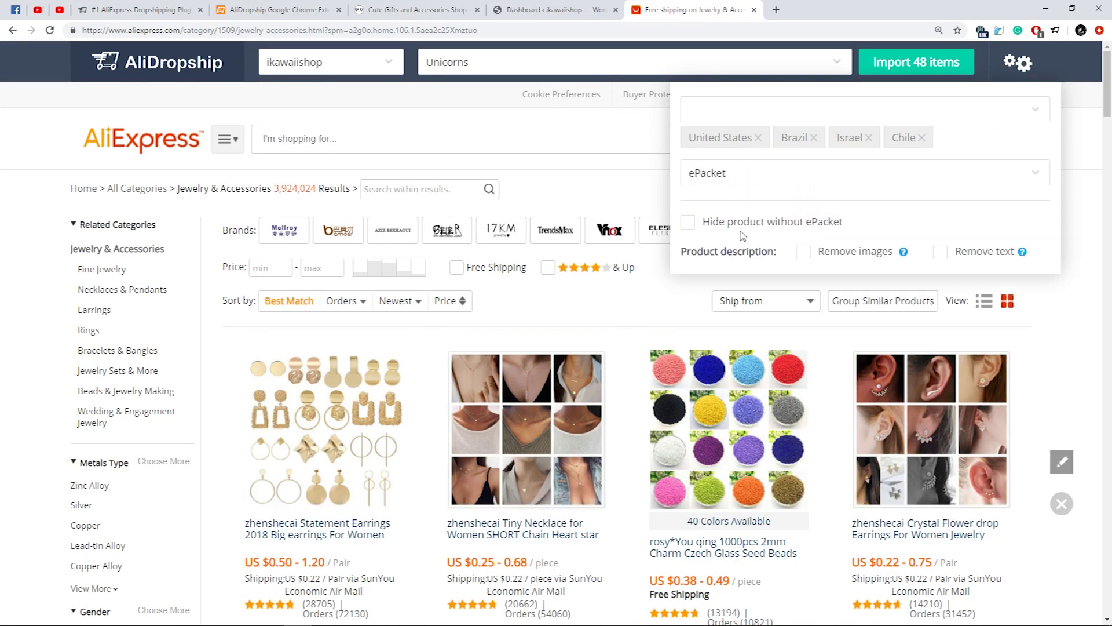
scroll(270, 305, "down", 3)
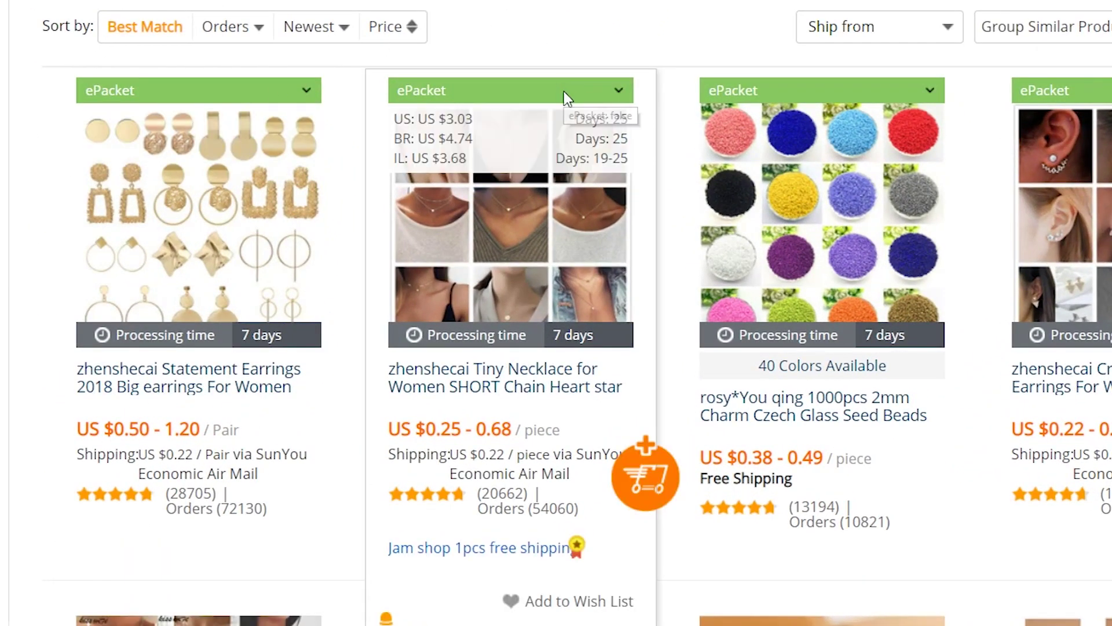
Step: Mark the statement earrings for import and open the Tiny Heart Necklace product page
left_click_drag(403, 118, 629, 159)
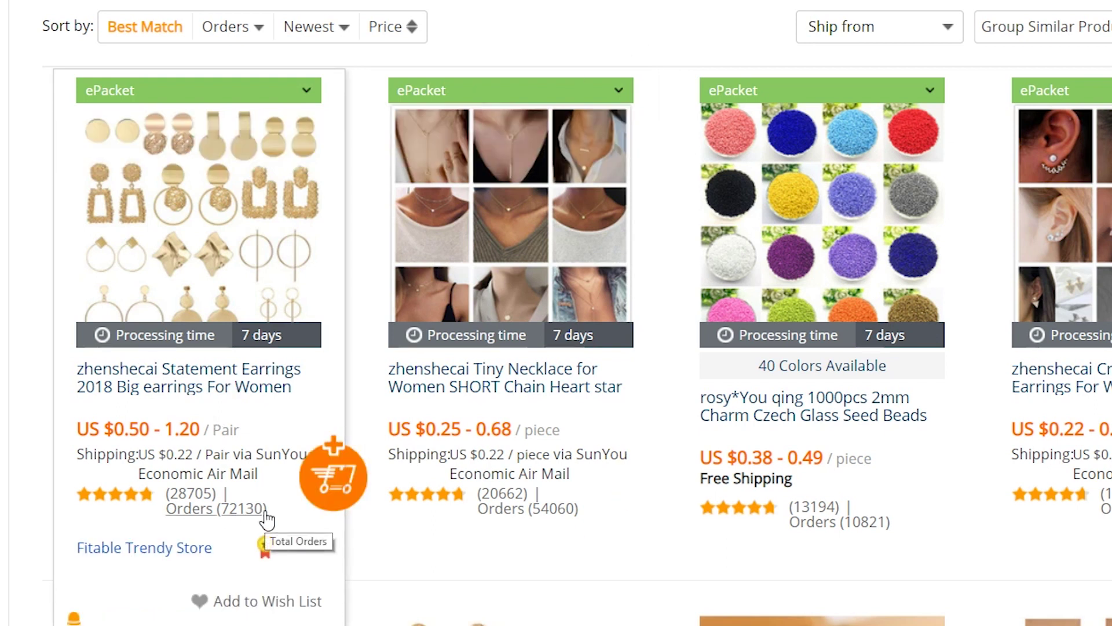
left_click(330, 485)
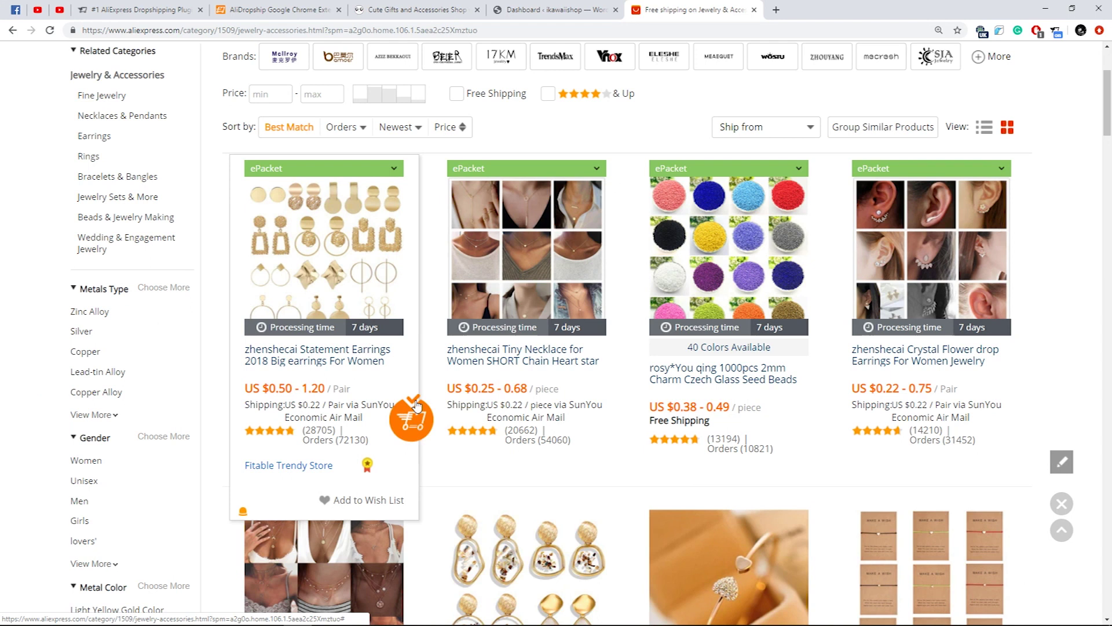
middle_click(369, 417)
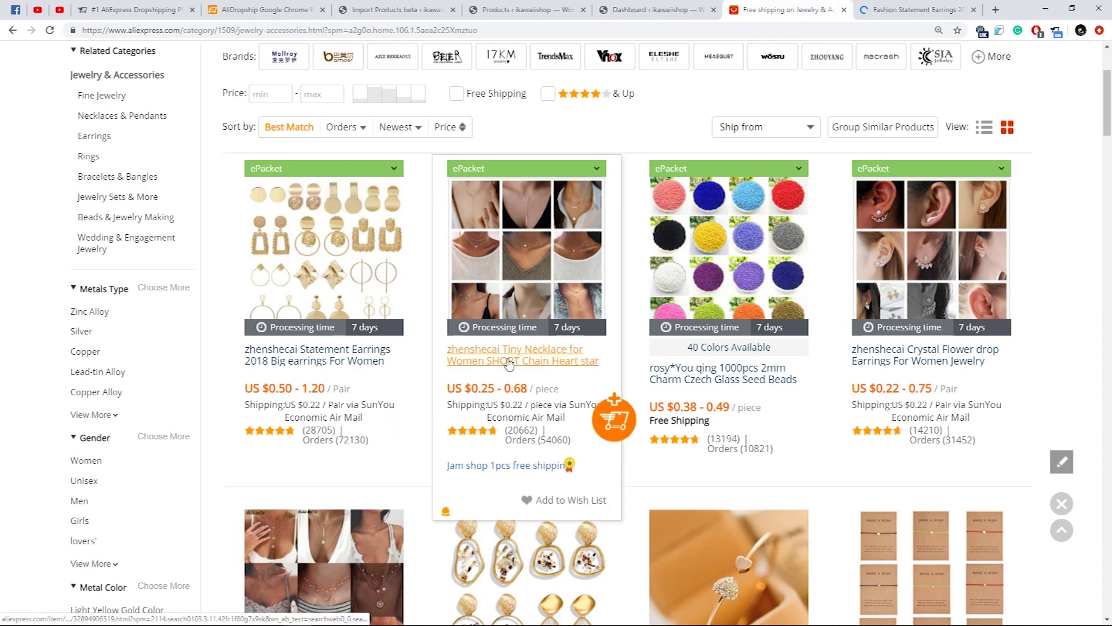
left_click(509, 360)
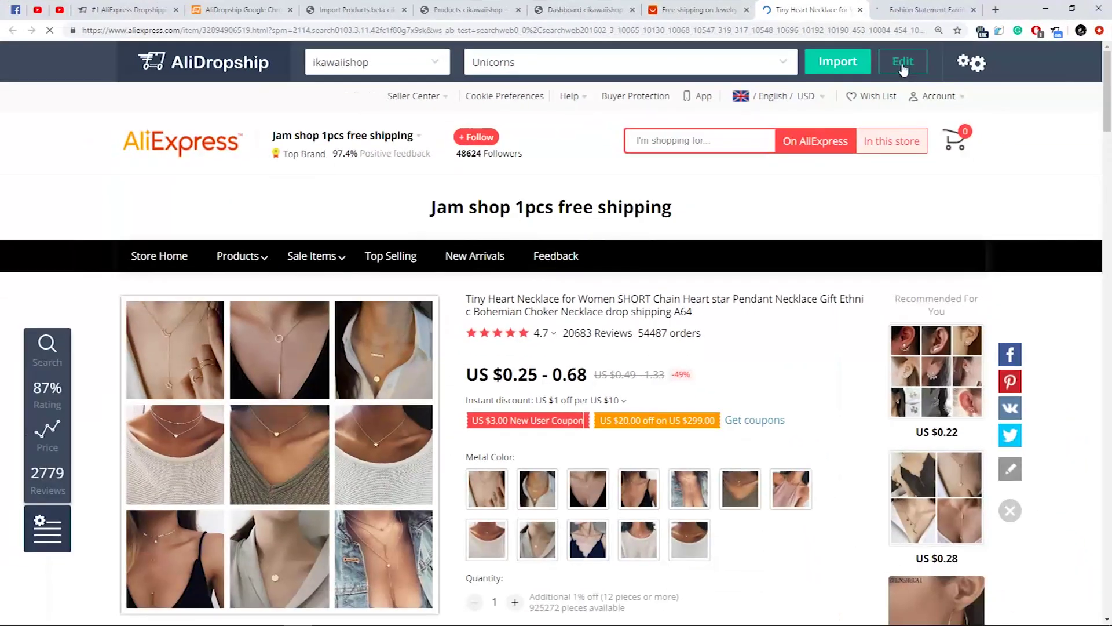
Step: Shorten the necklace's product title to 'Tiny Heart Necklace'
left_click(919, 71)
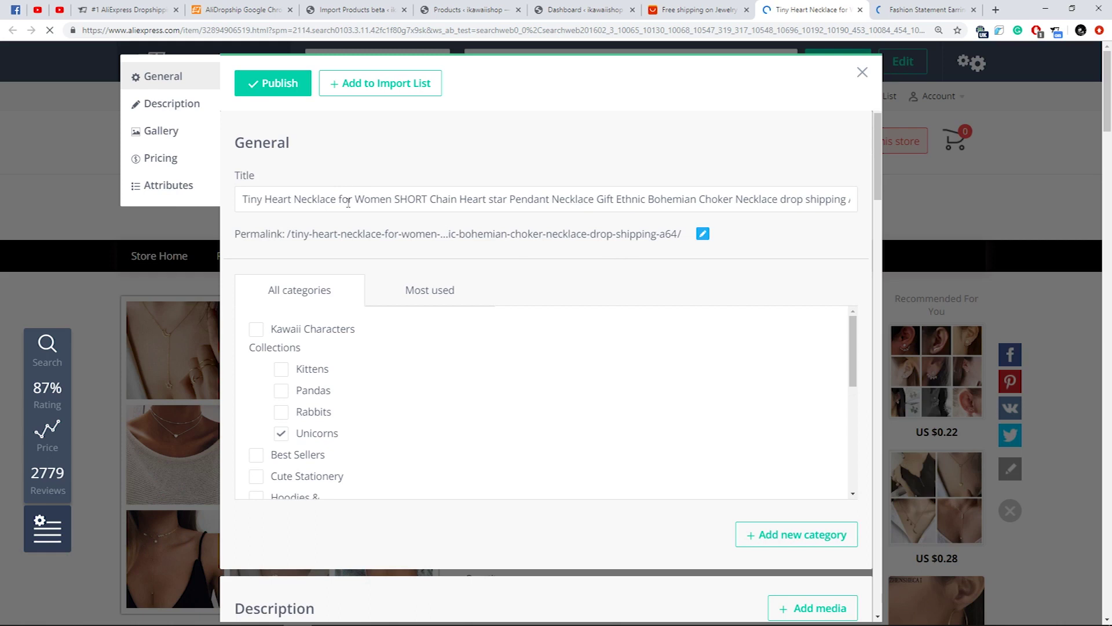
left_click_drag(340, 199, 733, 176)
key("BackSpace")
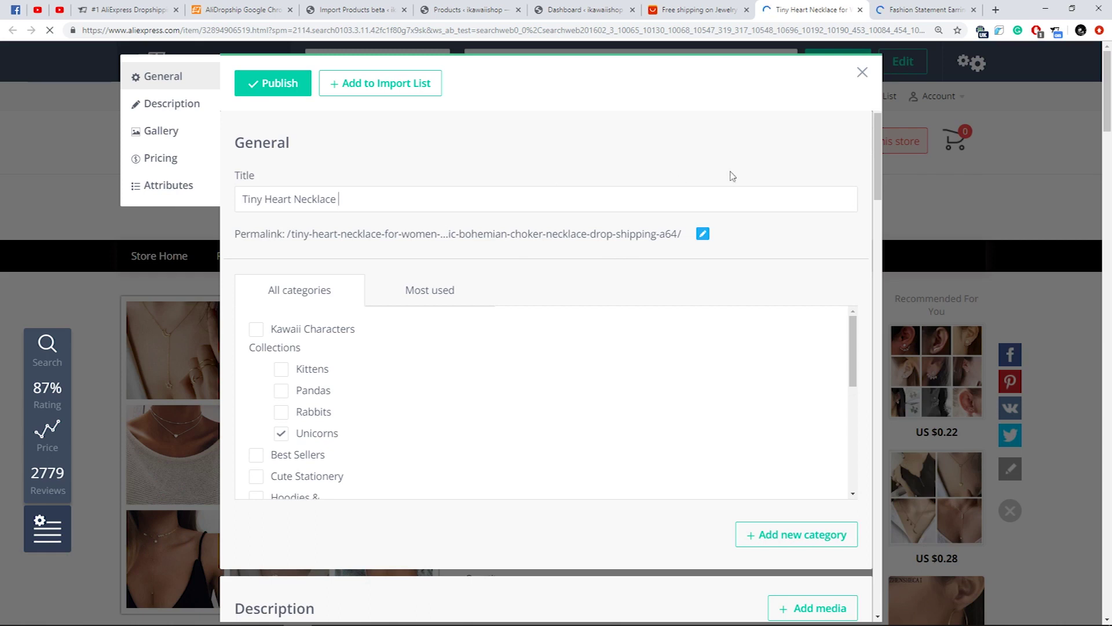
Step: Trim the product permalink to /tiny-heart-necklace/
left_click(702, 234)
left_click_drag(602, 234, 797, 216)
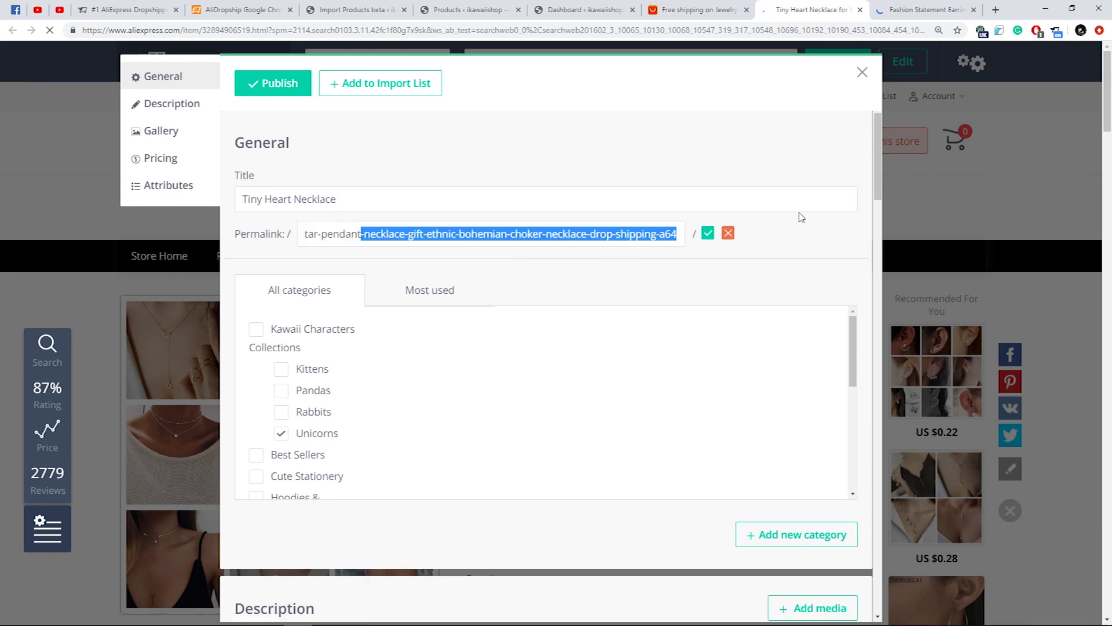
key("BackSpace")
left_click_drag(399, 233, 571, 194)
key("BackSpace")
left_click(425, 232)
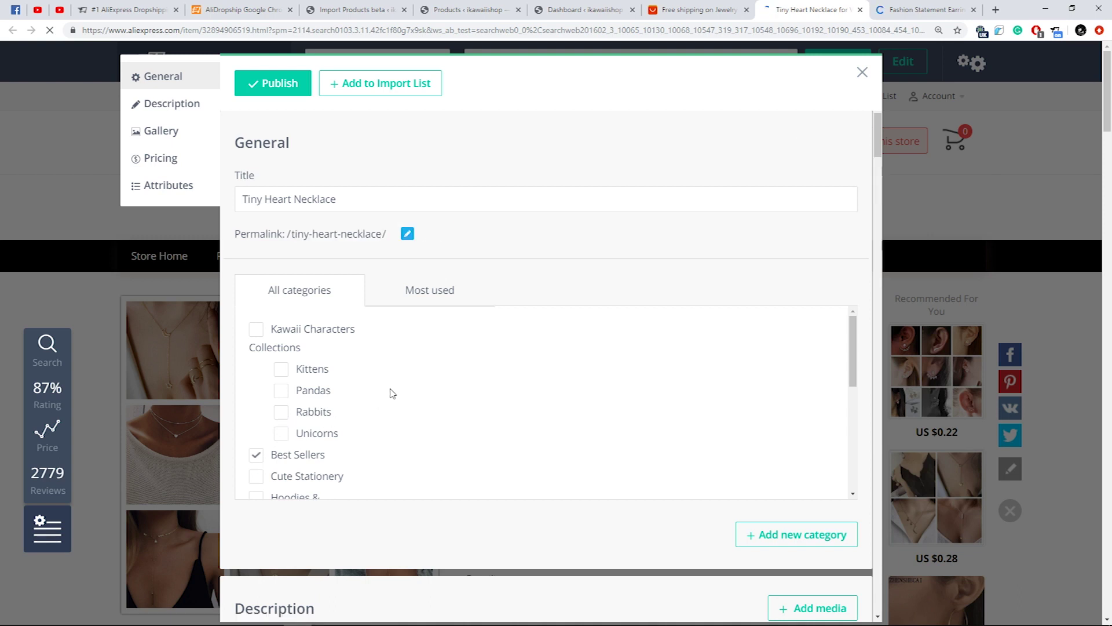
Step: Remove all text and images from the product description
left_click(175, 108)
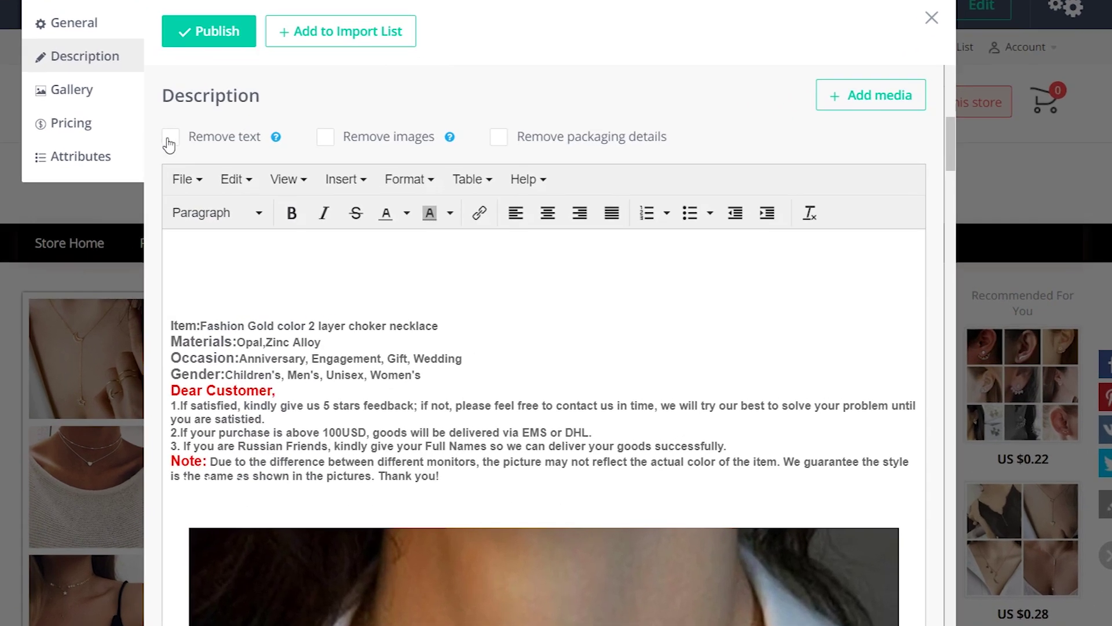
left_click(207, 154)
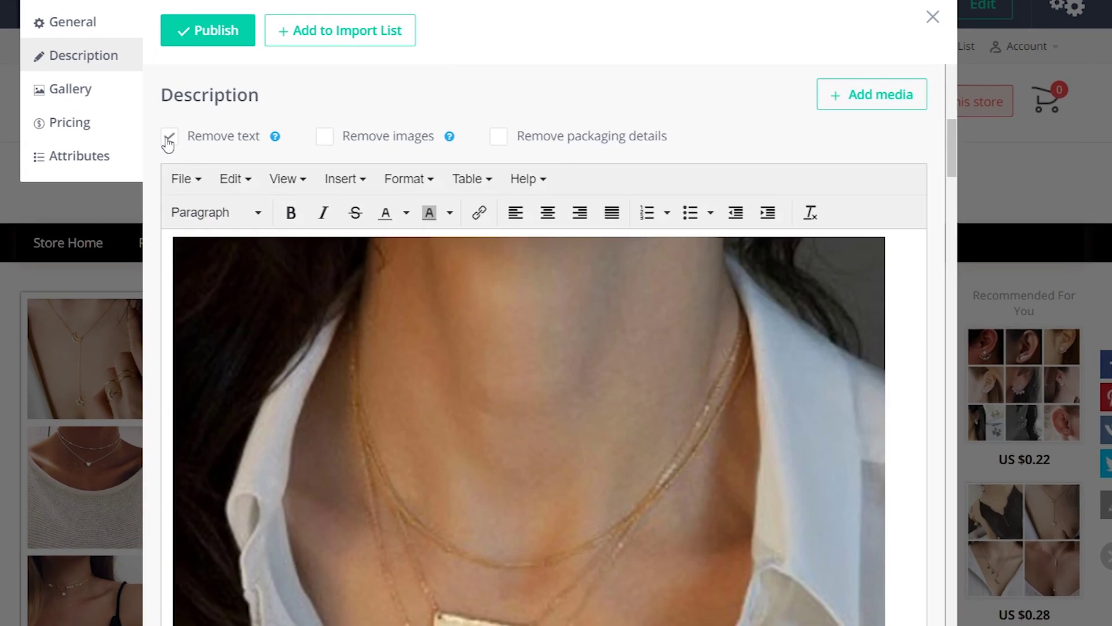
left_click(326, 139)
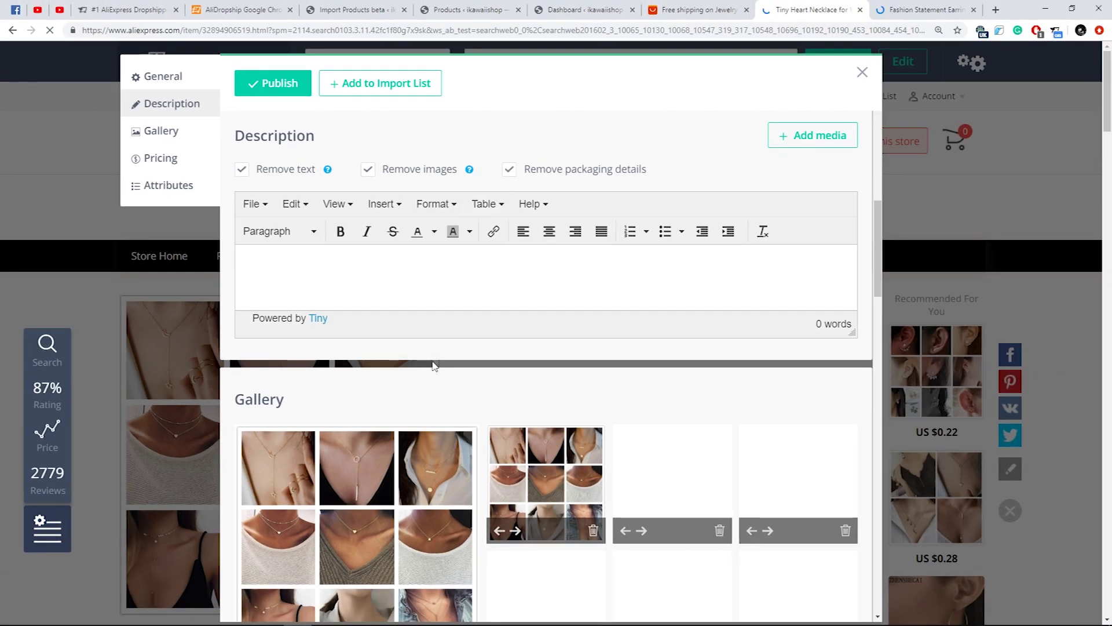
Step: Desaturate the featured necklace collage to about 20% saturation in the image editor
scroll(434, 365, "down", 3)
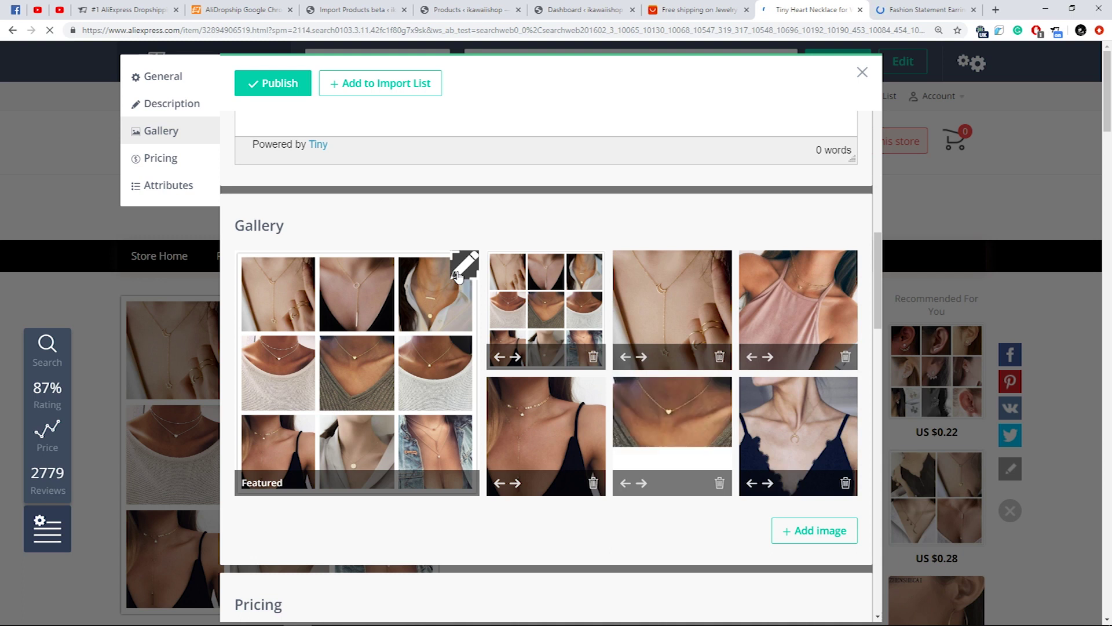
left_click(459, 272)
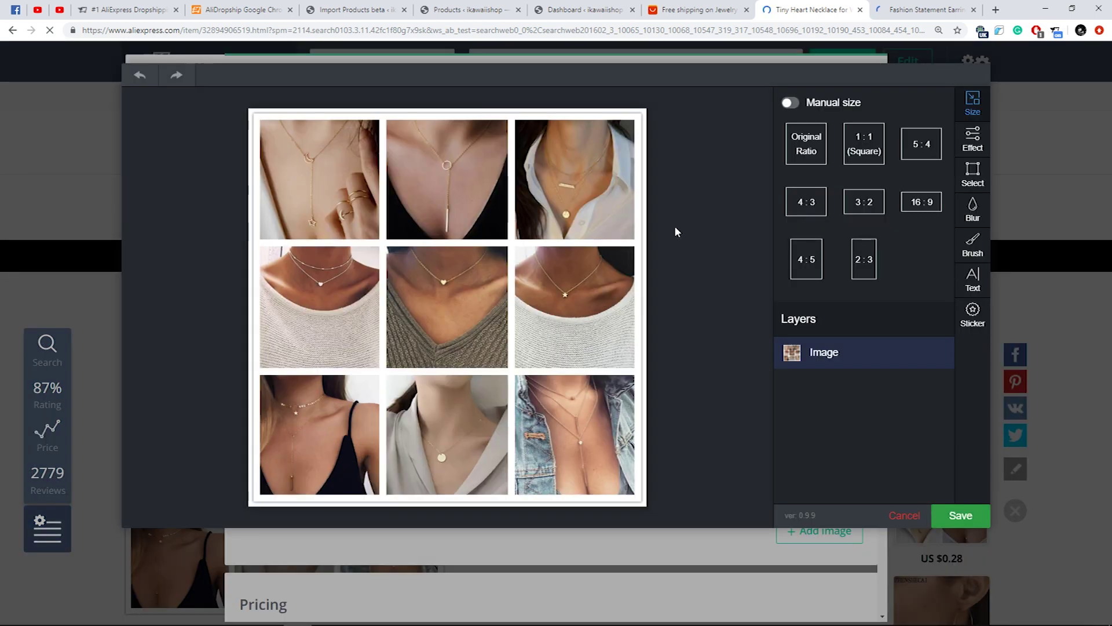
left_click(972, 139)
left_click_drag(924, 290, 815, 282)
left_click(973, 208)
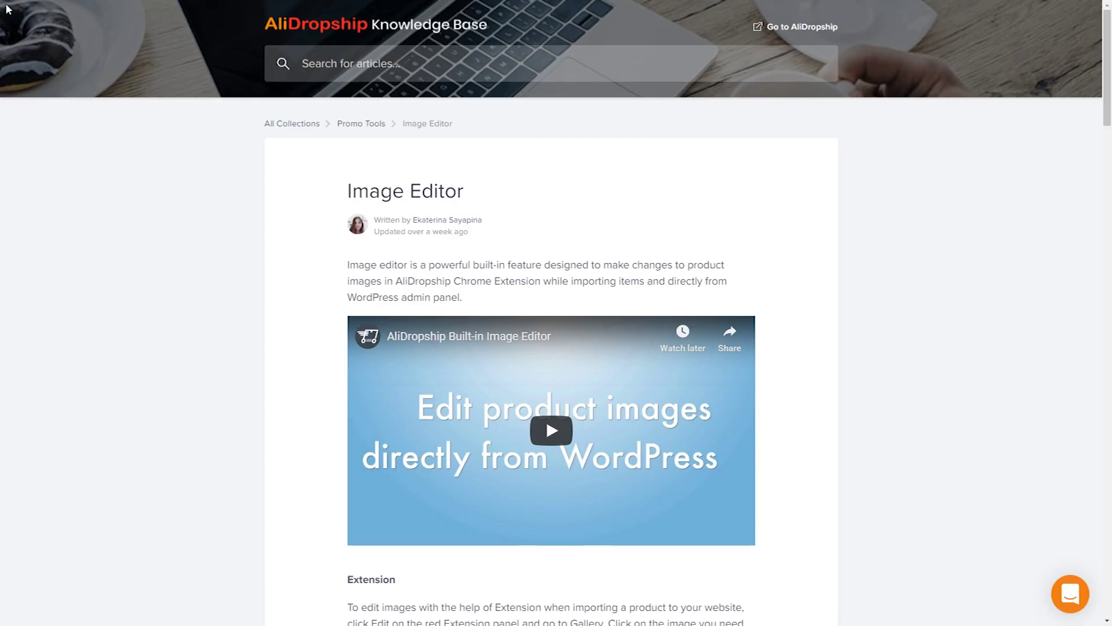
Step: Note the Image Editor article's Promo Tools location, then return to the import editor's Gallery
left_click_drag(470, 132, 258, 126)
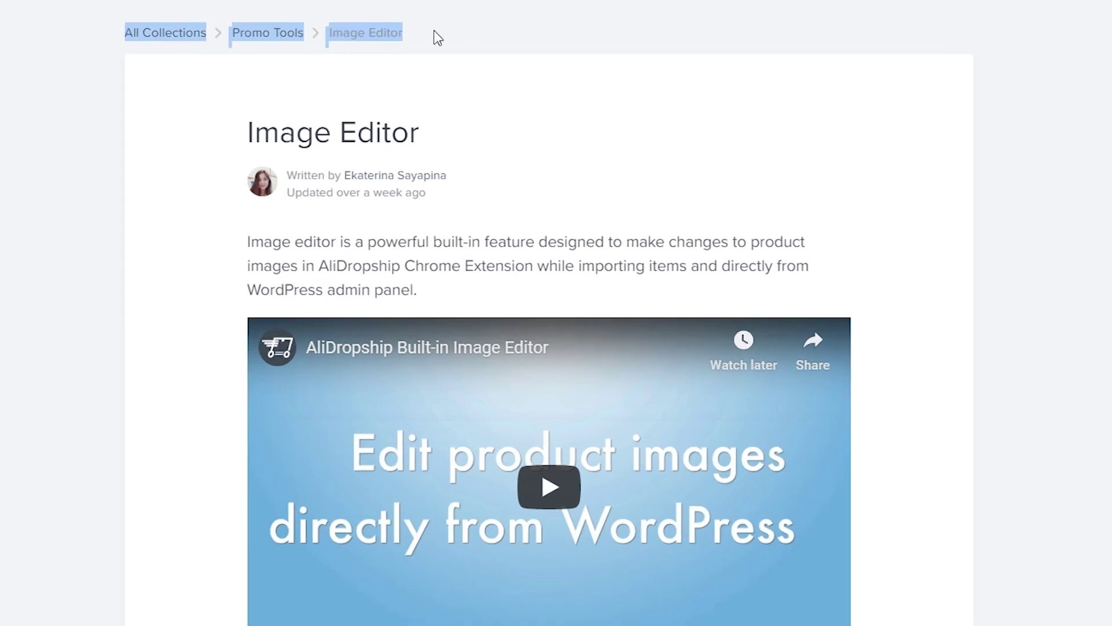
left_click(433, 37)
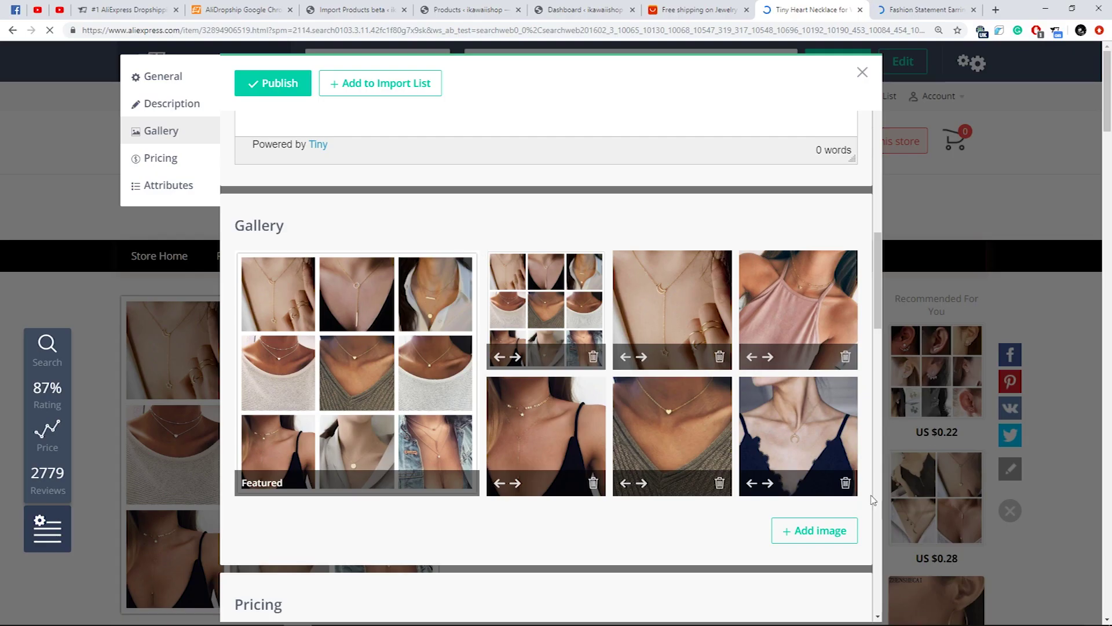
mouse_move(696, 451)
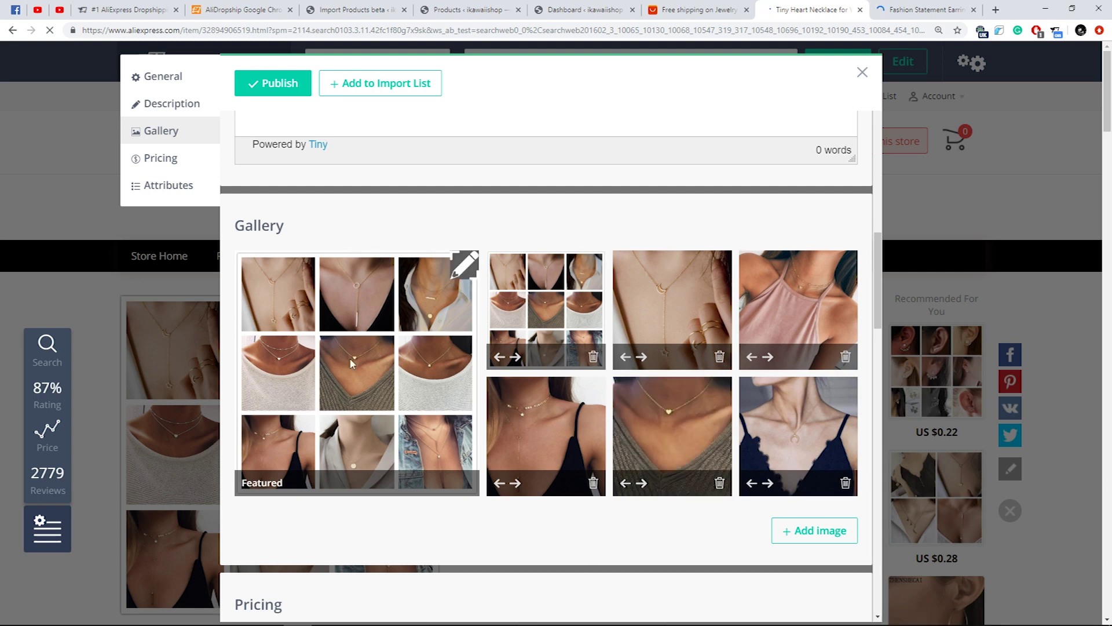
Step: Toggle the pricing formula off and back on to compare original prices
left_click(157, 156)
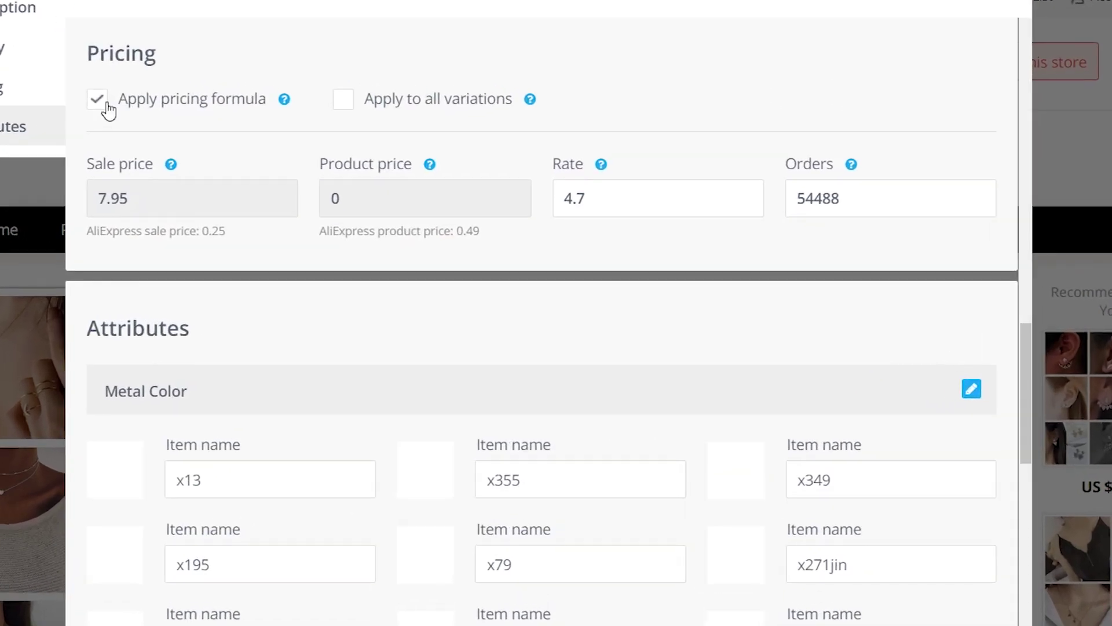
left_click(98, 99)
left_click(98, 100)
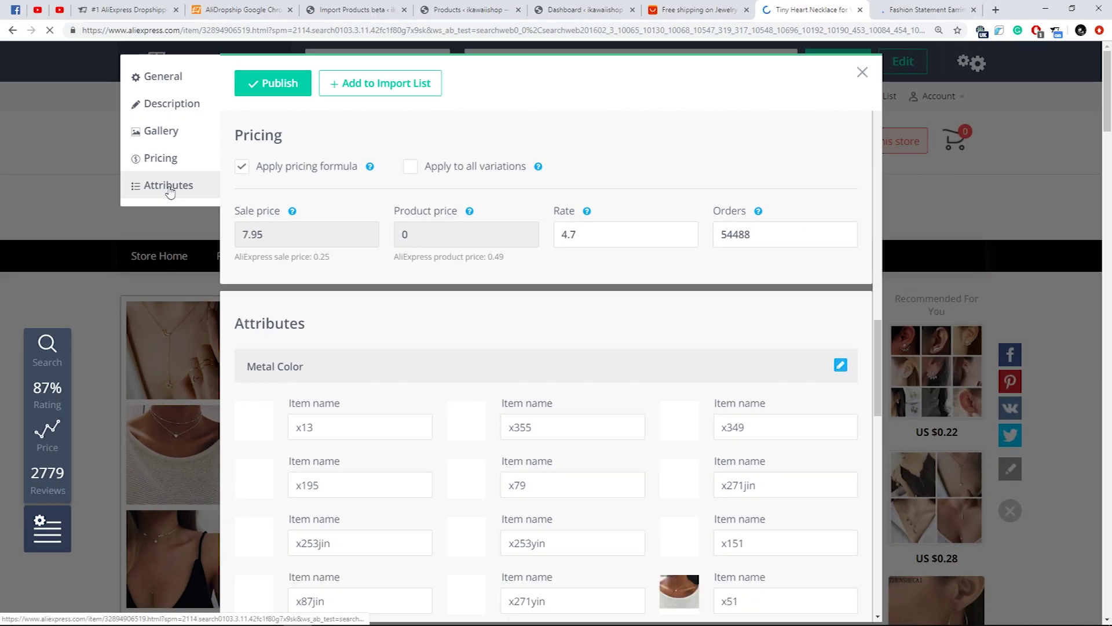
Step: Delete all 24 item specifics and add the necklace to the import list
scroll(493, 164, "down", 3)
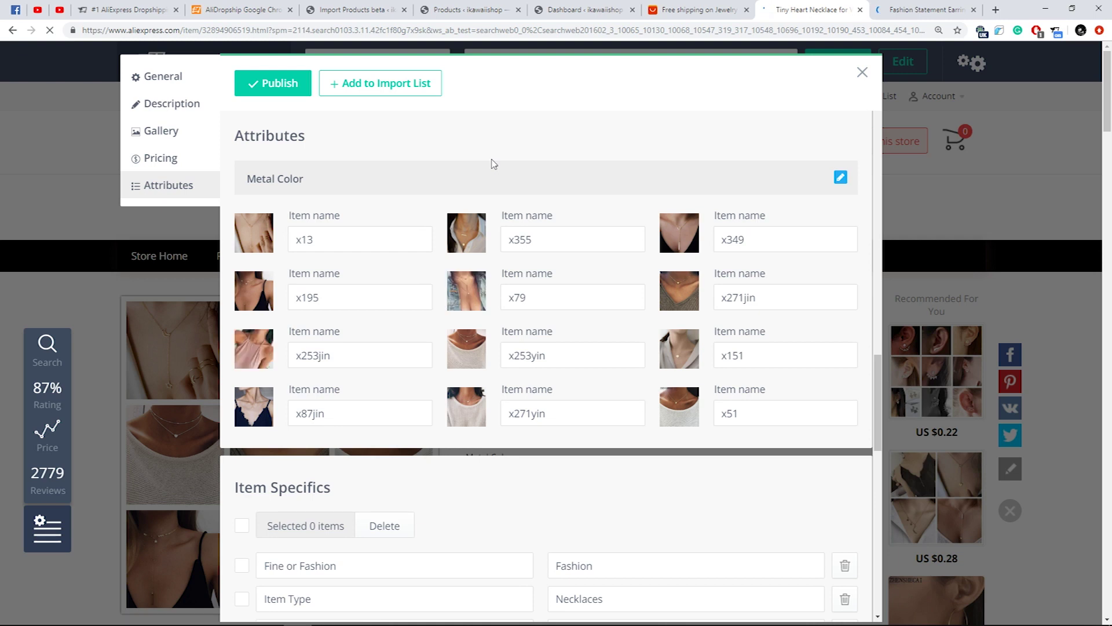
scroll(495, 308, "down", 10)
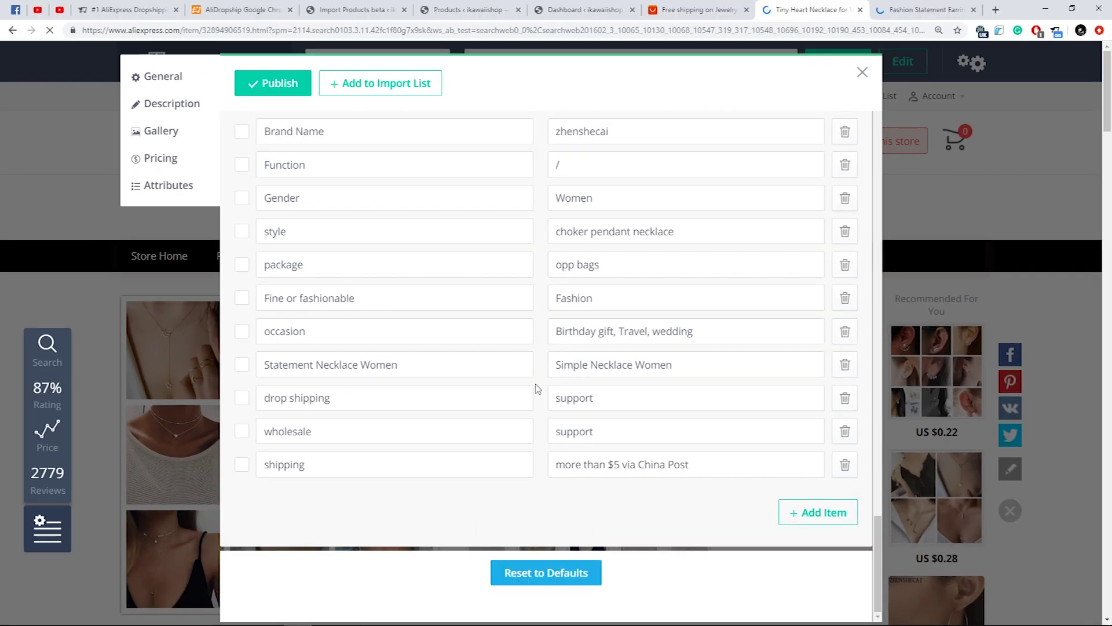
scroll(526, 297, "up", 10)
scroll(440, 362, "up", 3)
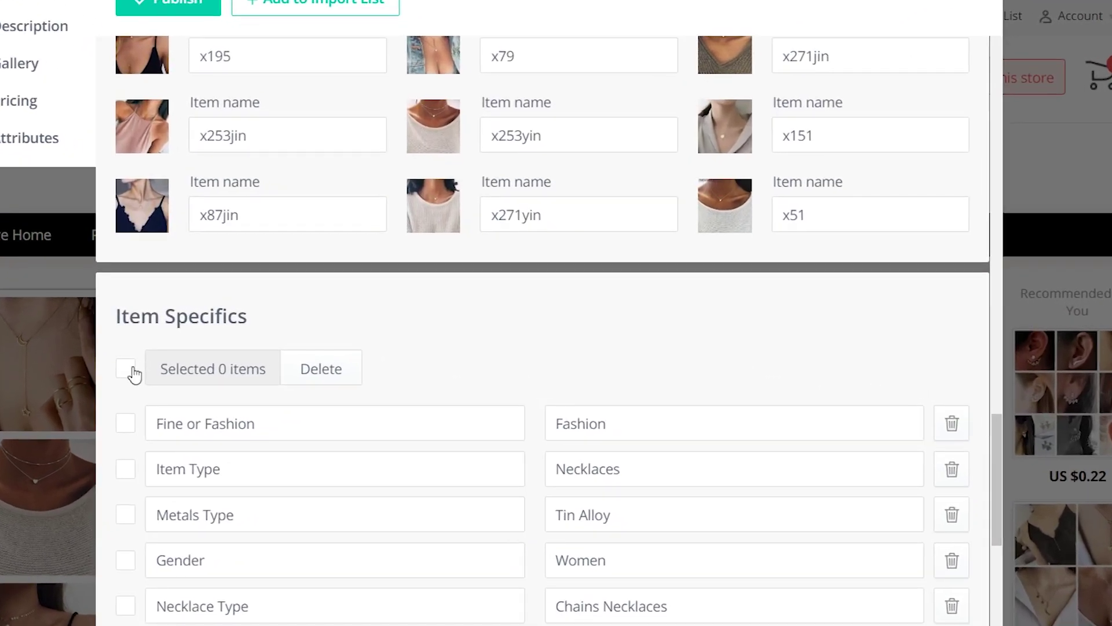
left_click(241, 353)
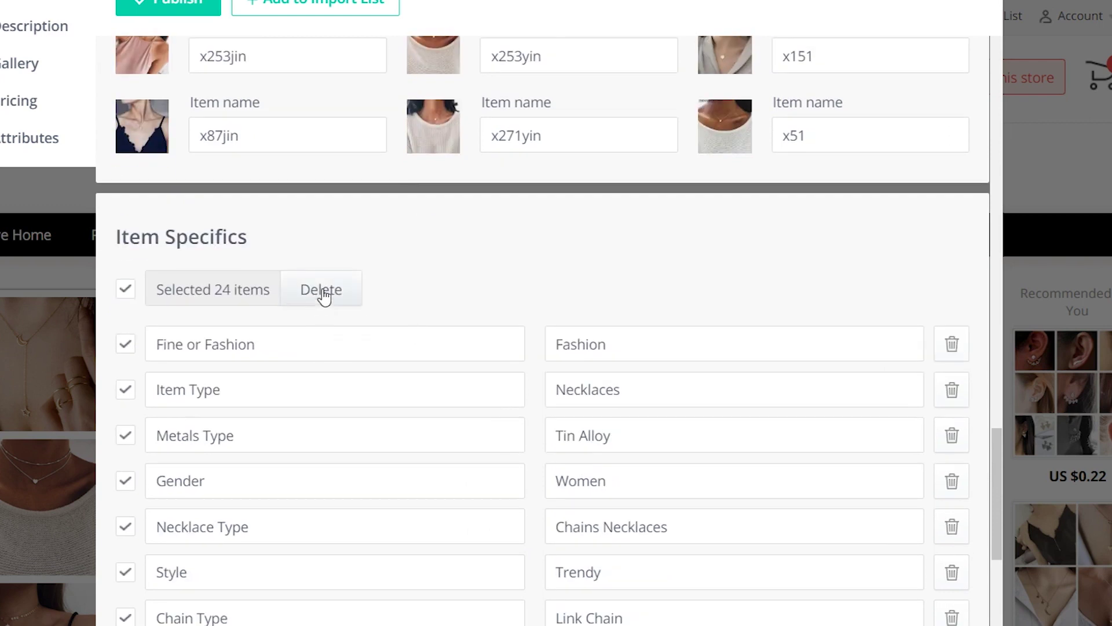
left_click(322, 291)
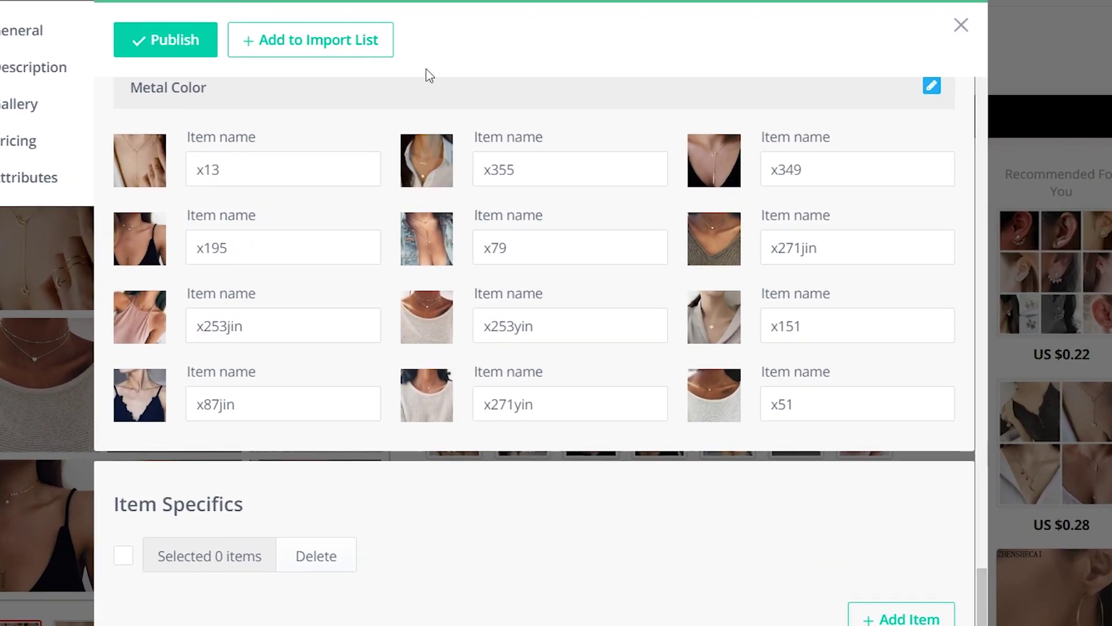
left_click(342, 40)
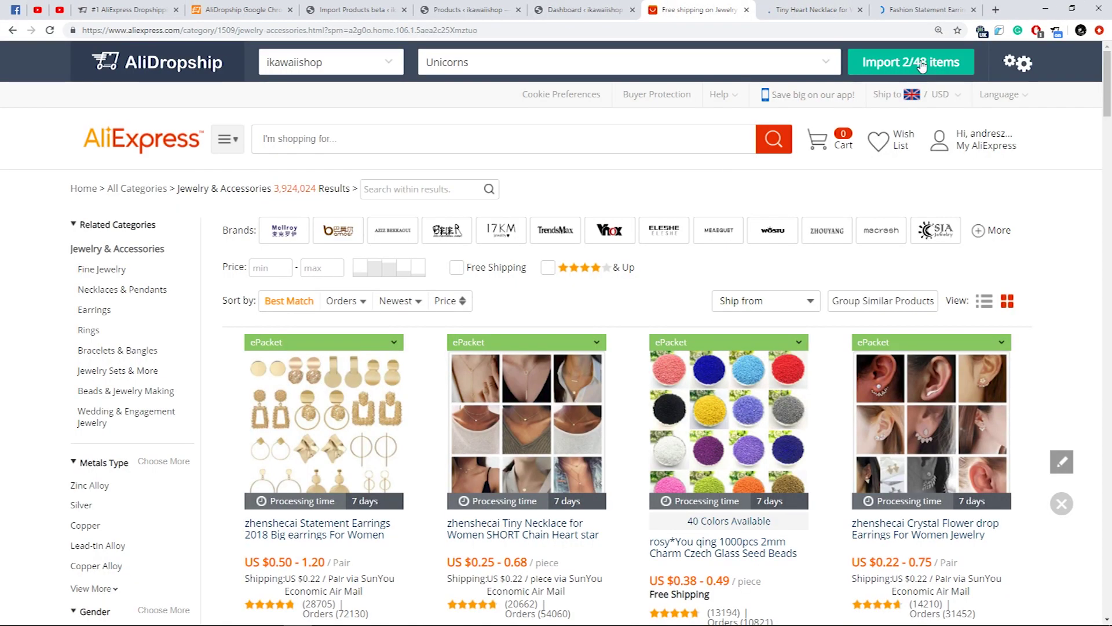
Step: Start importing the selected AliExpress products into the ikawaiishop store
left_click(921, 65)
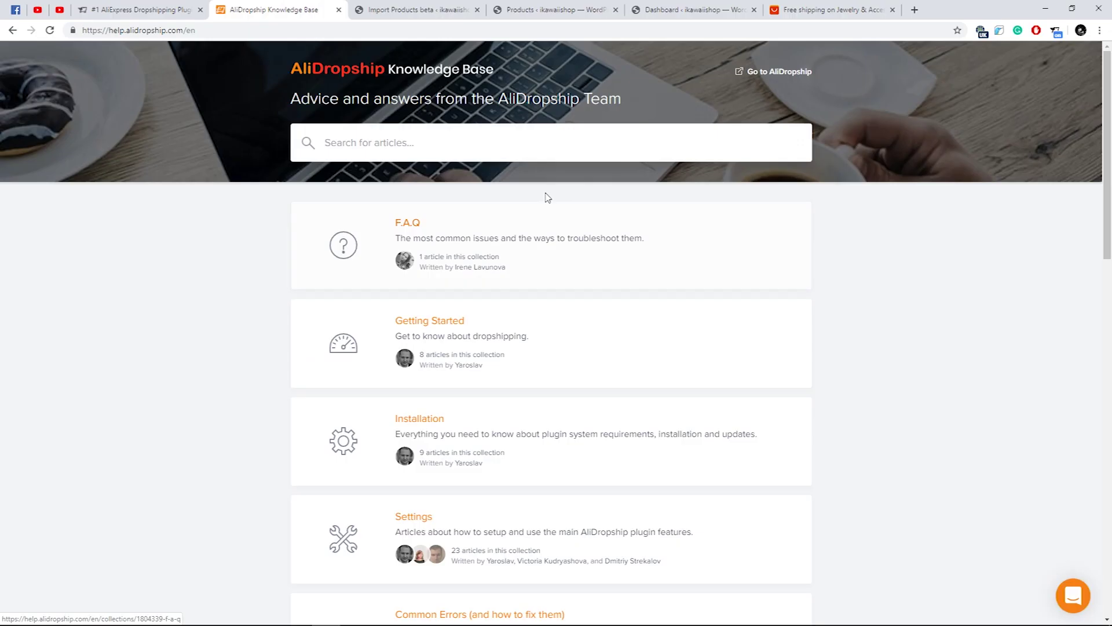
Step: Search the AliDropship Knowledge Base for 'extension'
type("extension")
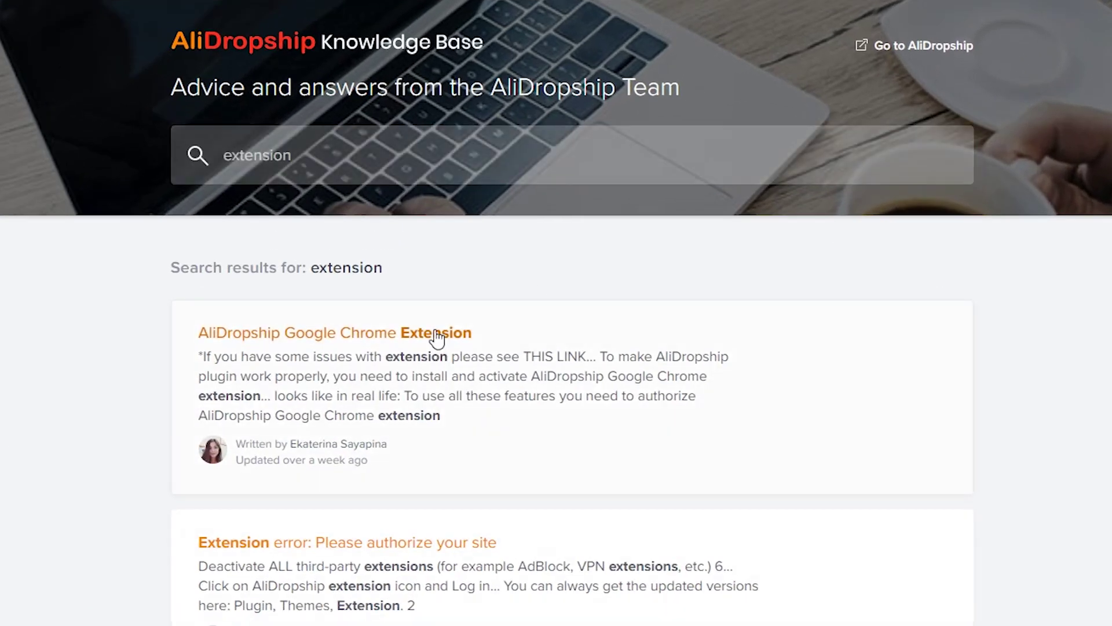
Step: Open the AliDropship Google Chrome Extension article from the search results
left_click(435, 334)
type("3")
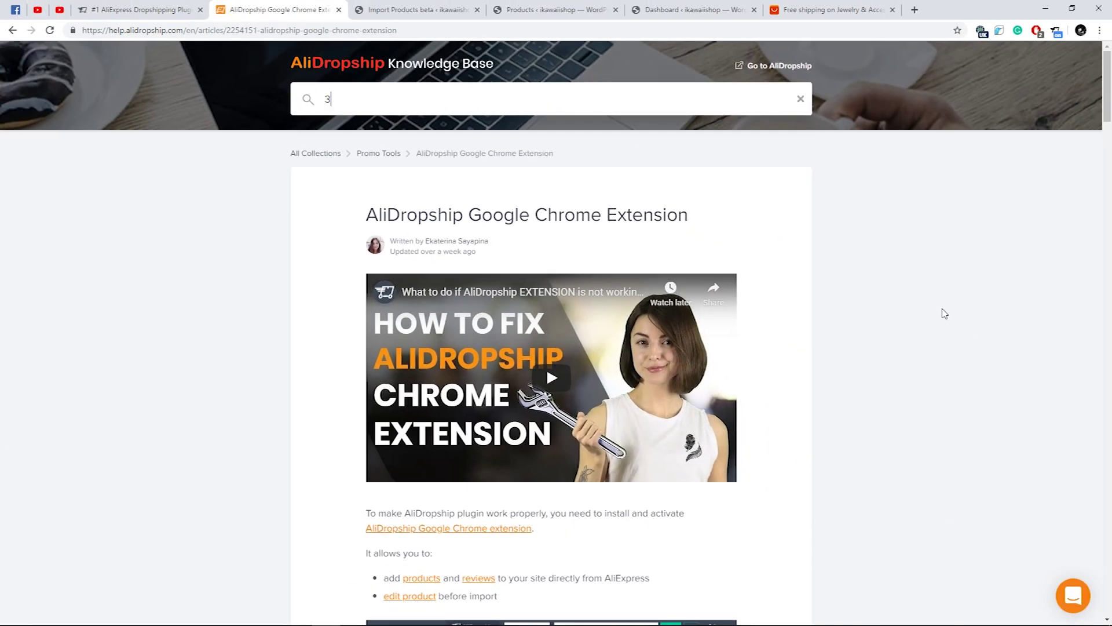